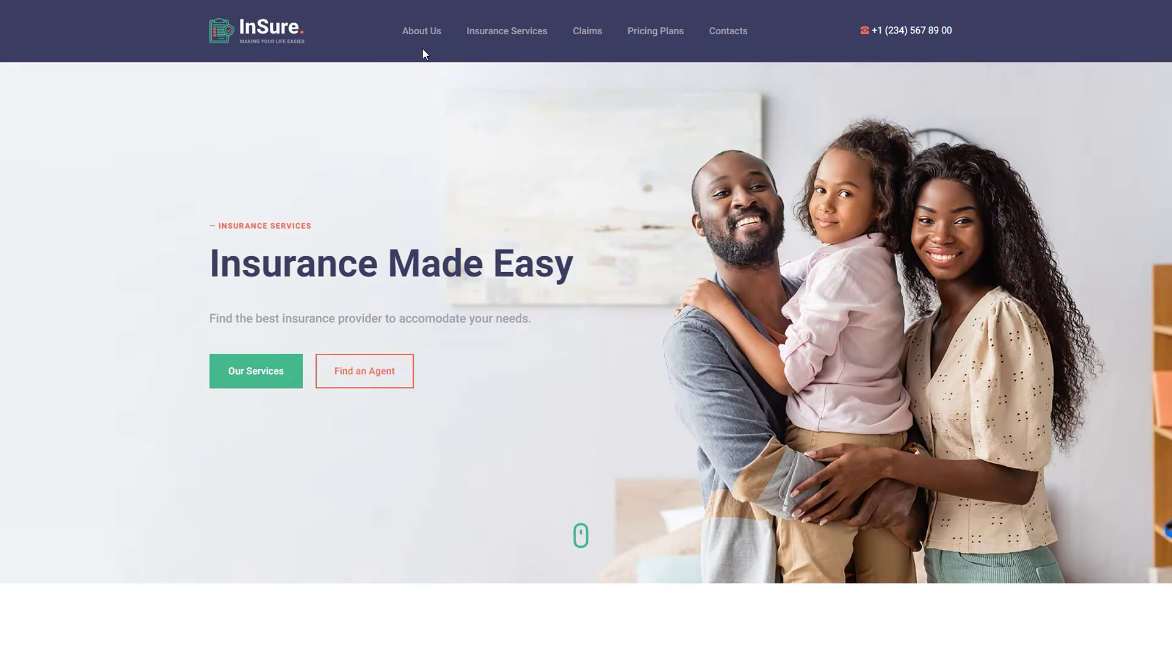
Browse the live InSure site's Insurance Services, Claims, Pricing Plans and Contacts pages
left_click(488, 38)
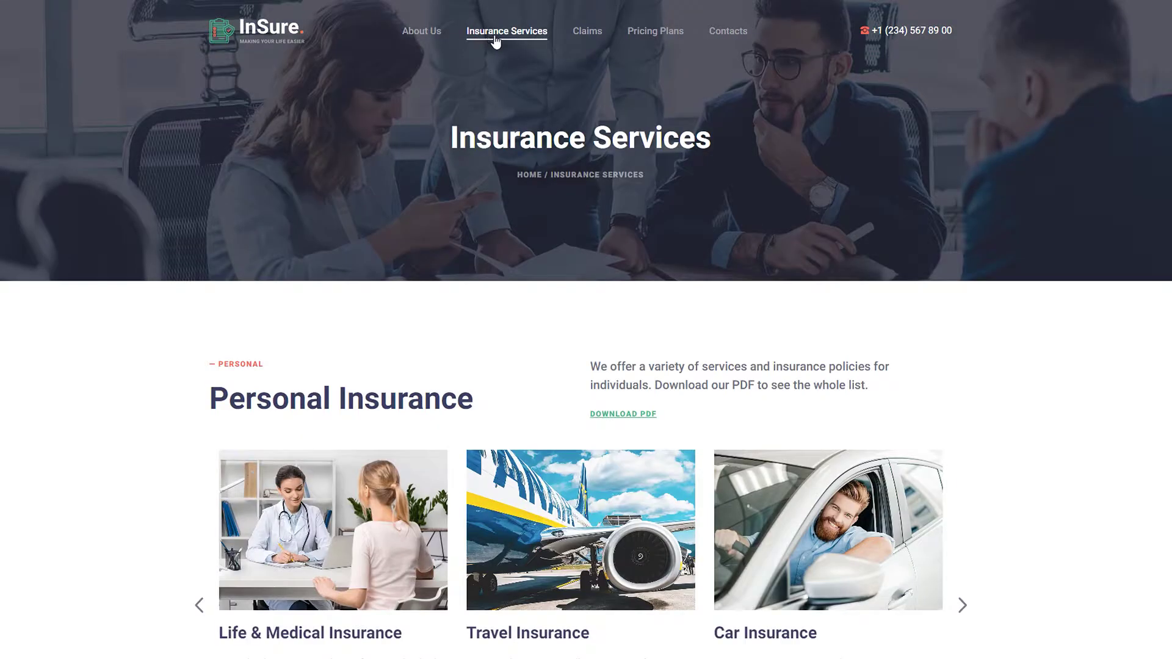
left_click(587, 40)
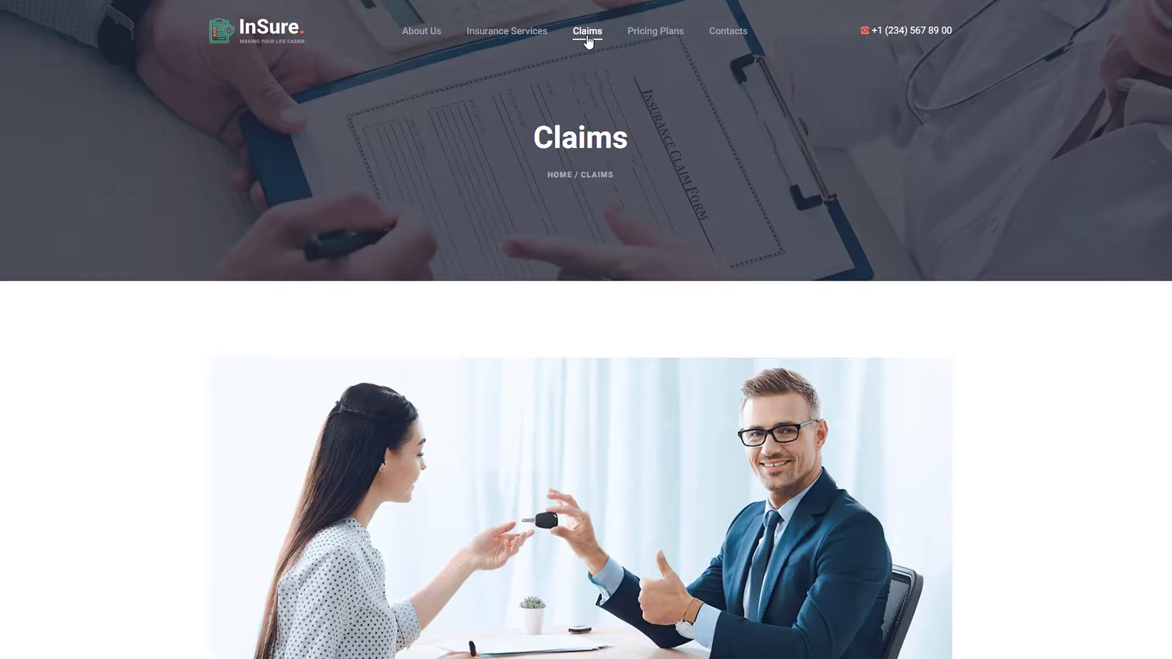
left_click(646, 36)
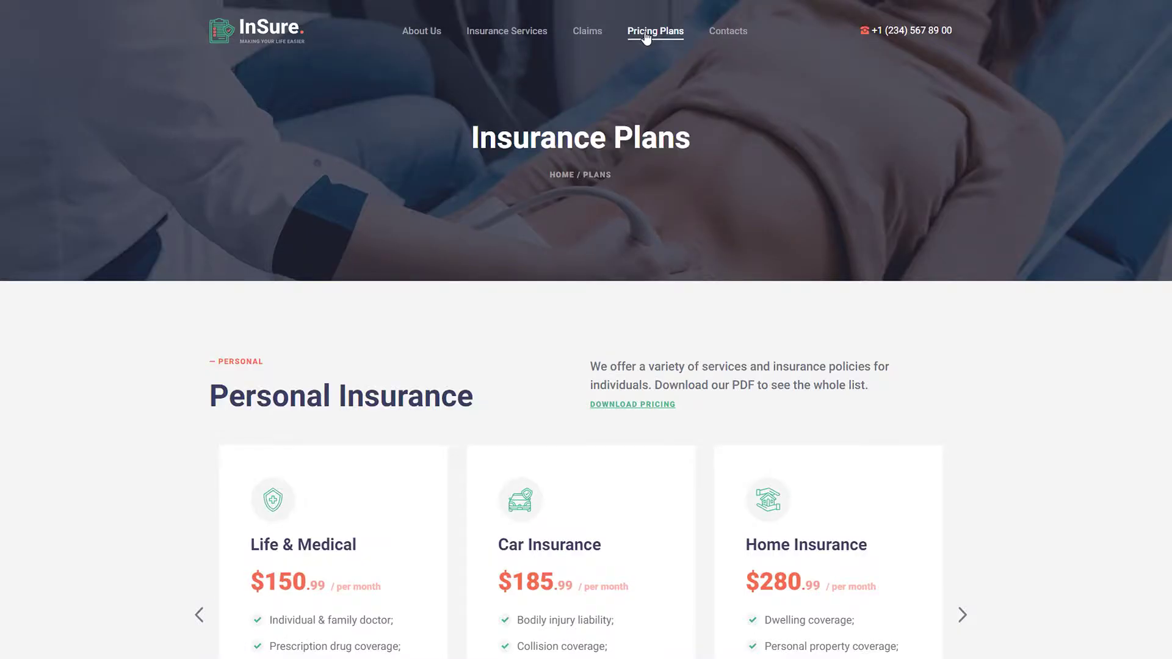
left_click(731, 36)
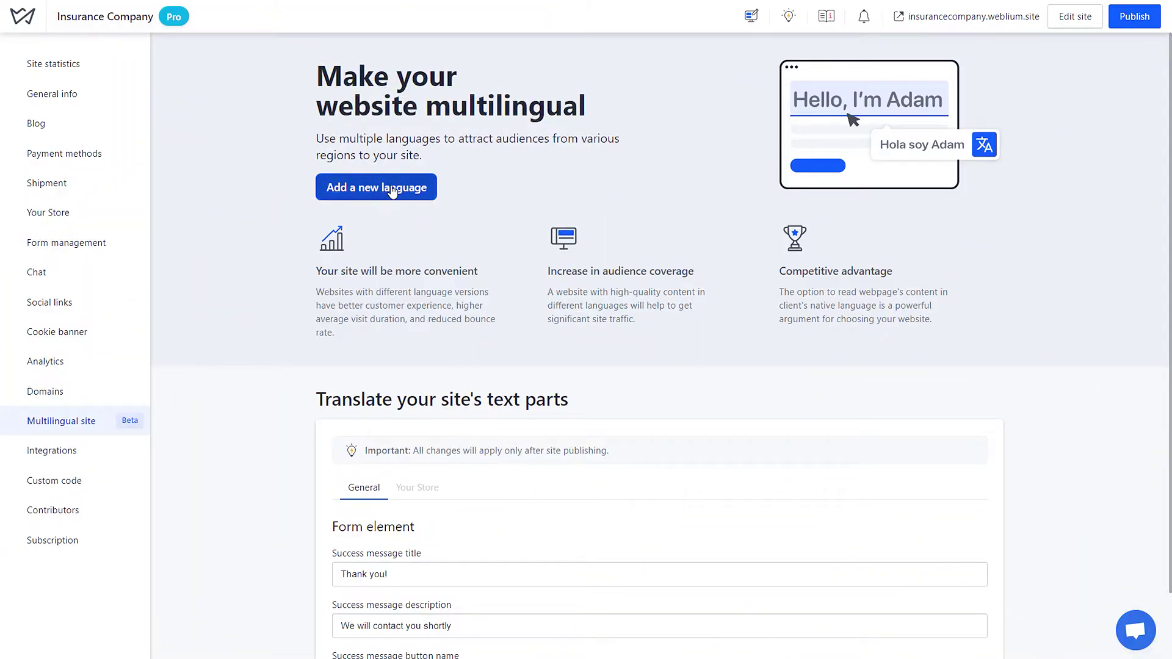
Add French as a site language, then view the French version in the editor
left_click(391, 189)
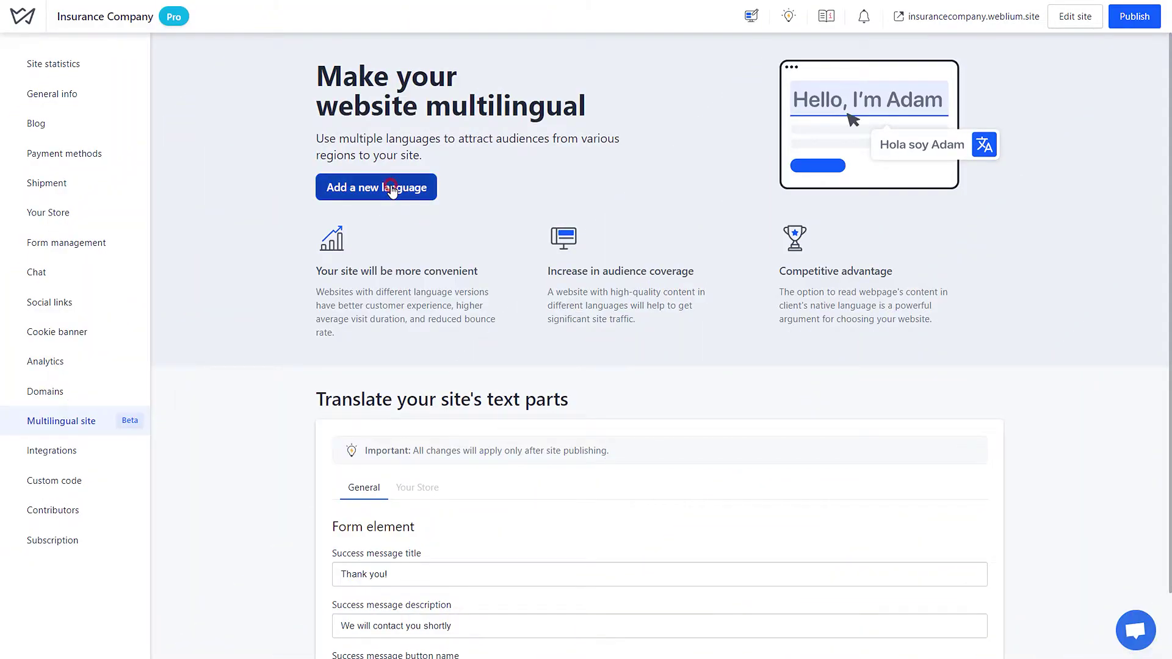
left_click(524, 410)
scroll(530, 457, "down", 3)
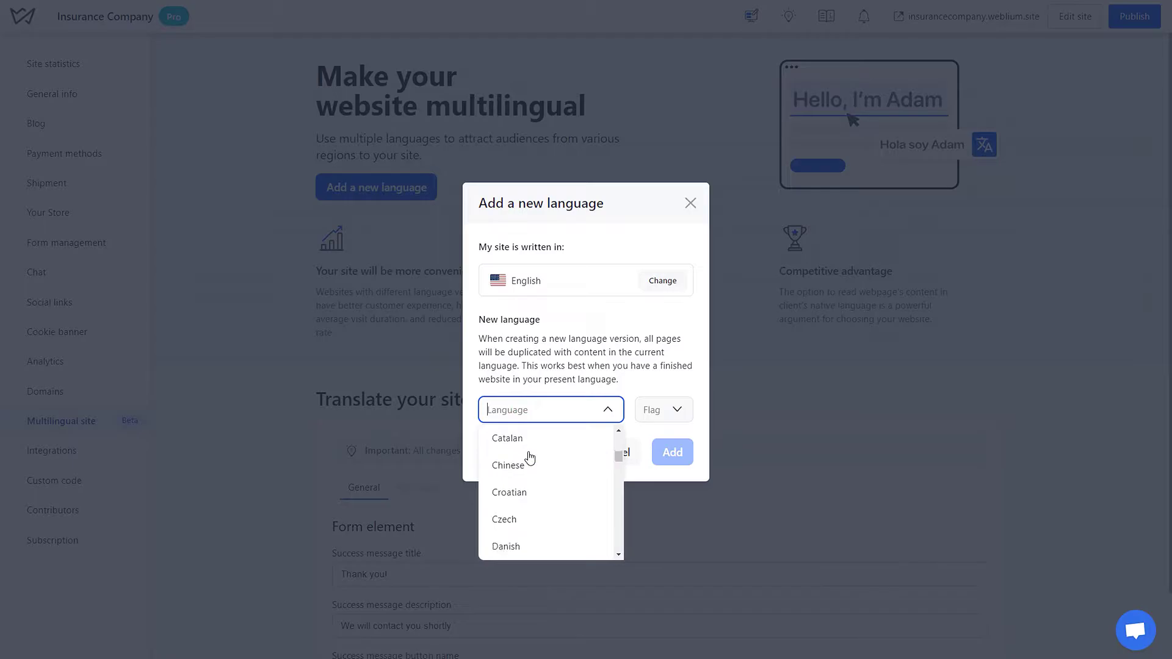
scroll(530, 488, "down", 3)
left_click(523, 488)
left_click(672, 451)
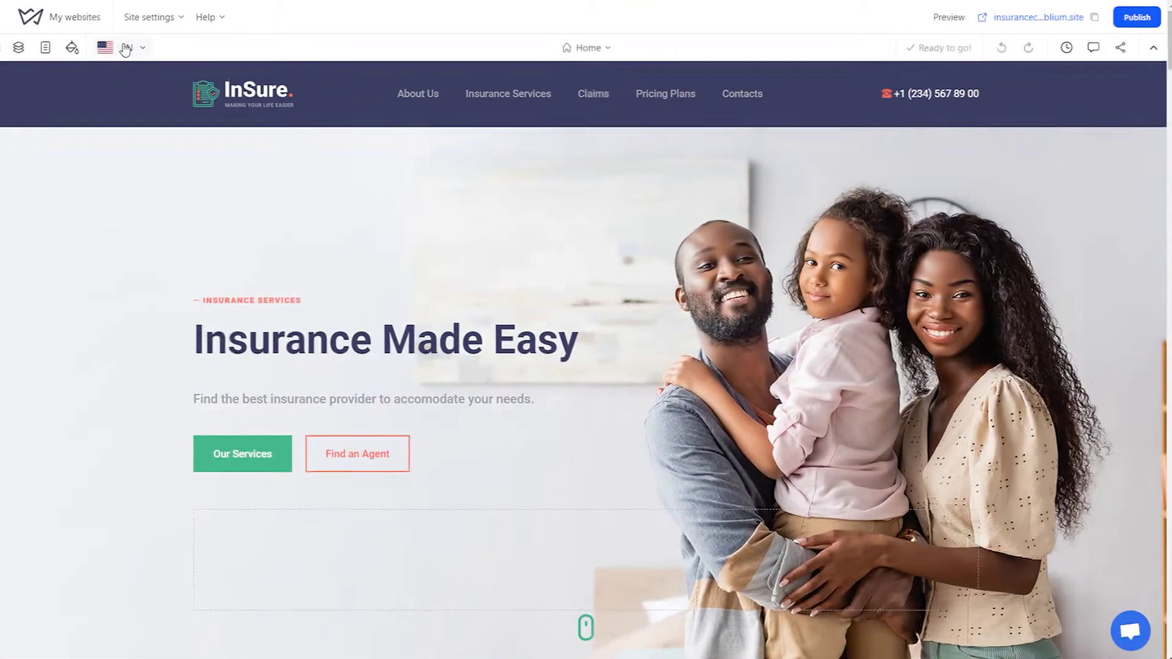
left_click(125, 49)
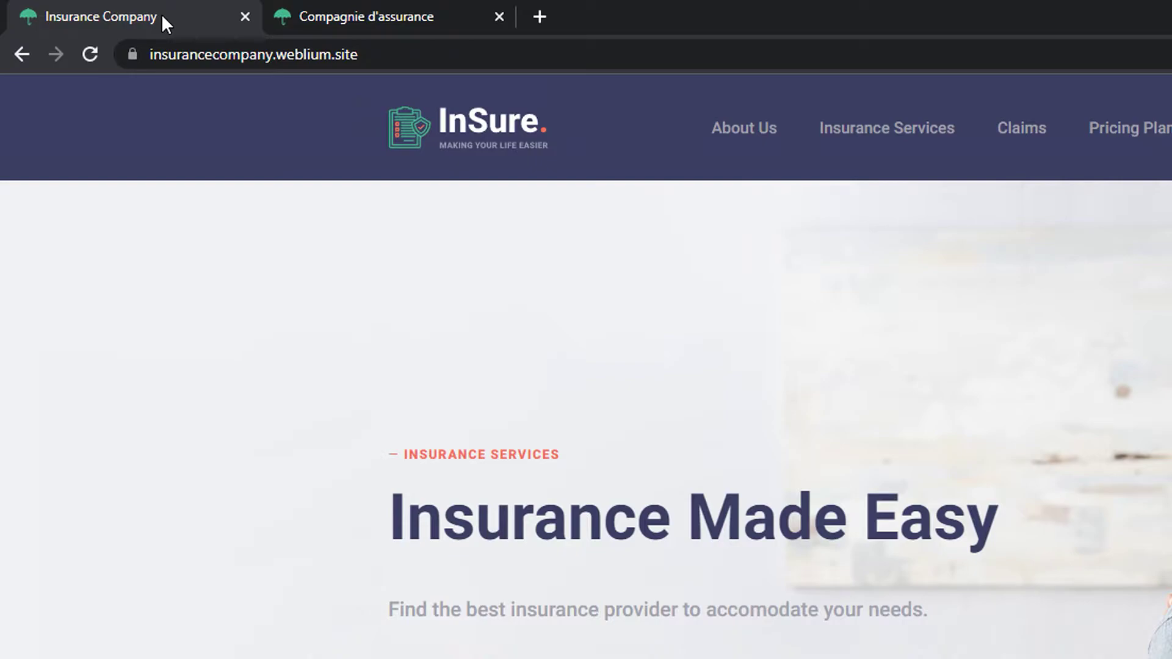
left_click(343, 18)
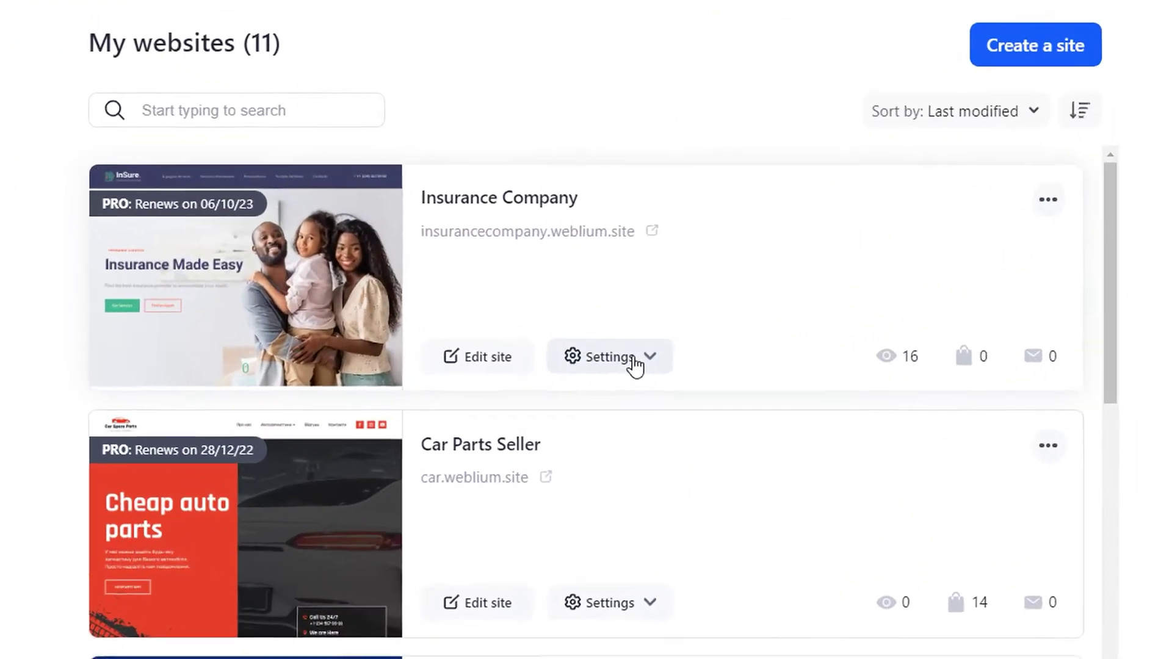
Open the Insurance Company site's Multilingual site settings
left_click(635, 366)
scroll(617, 436, "down", 3)
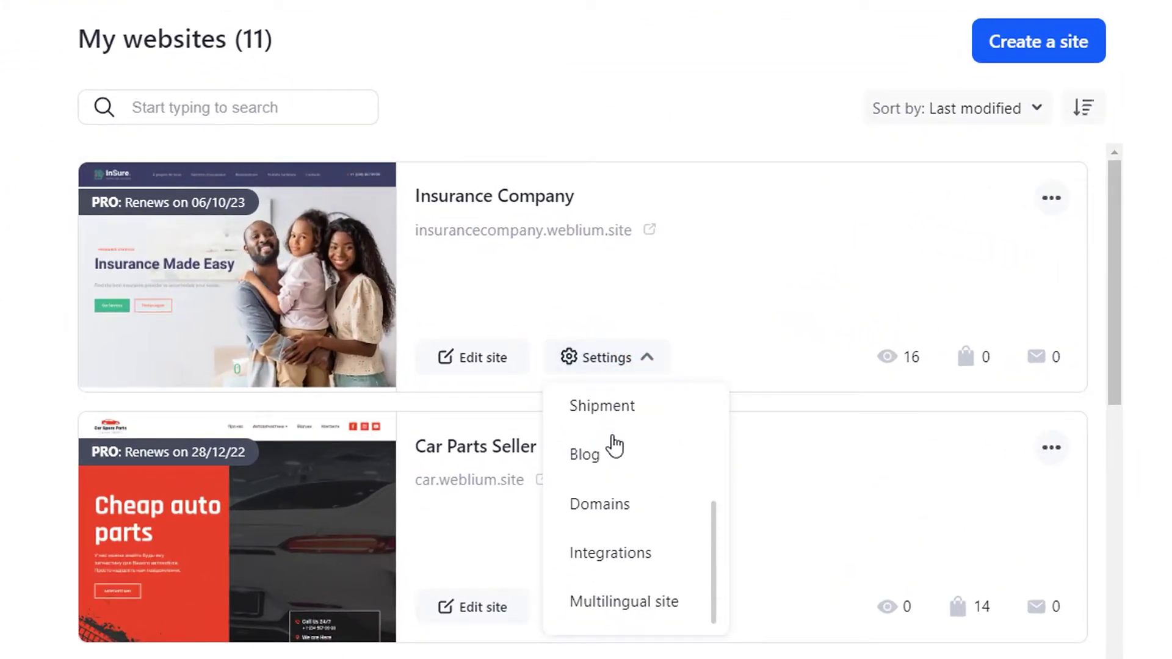
left_click(592, 601)
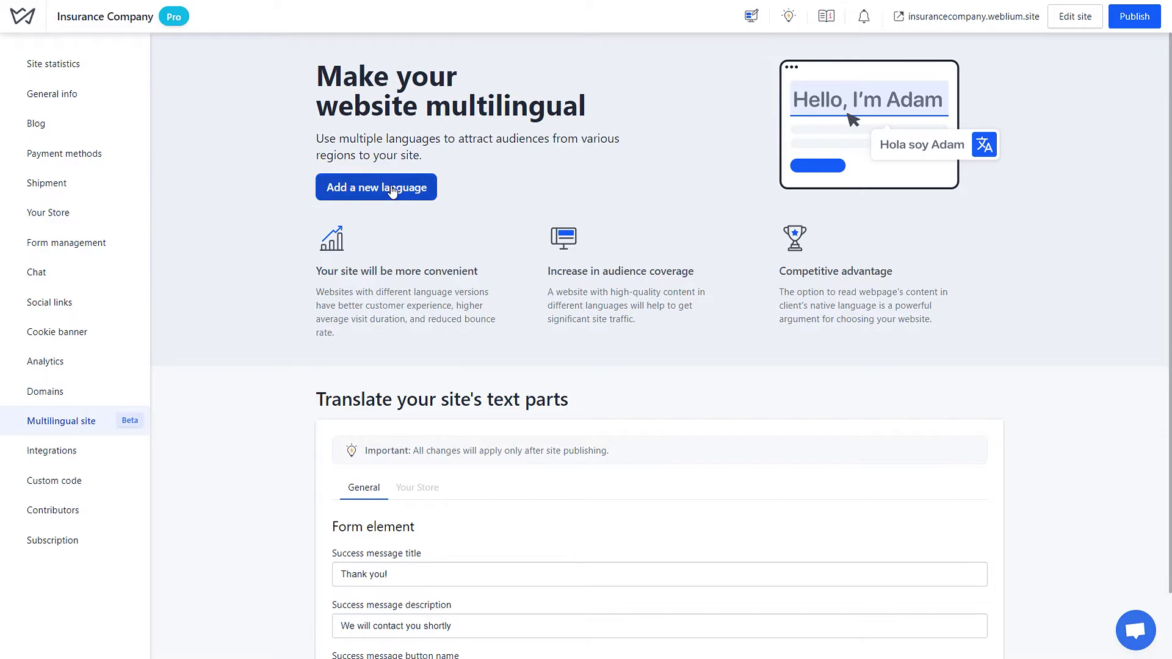
Add French from the Language dropdown as a new site language
left_click(391, 189)
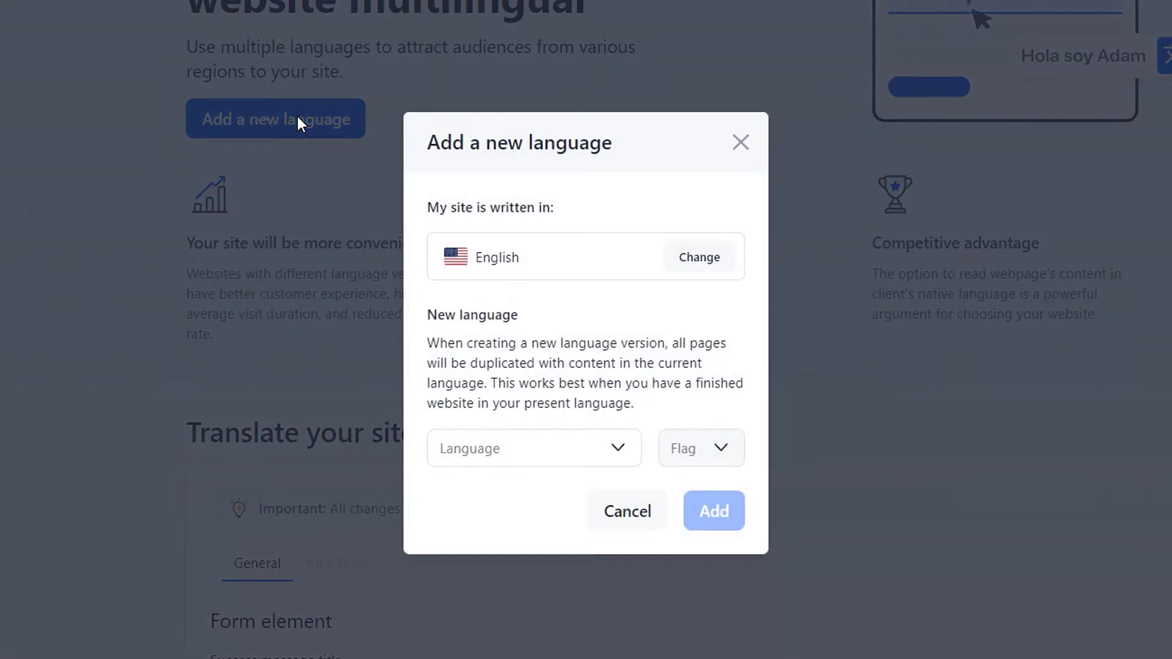
left_click(492, 449)
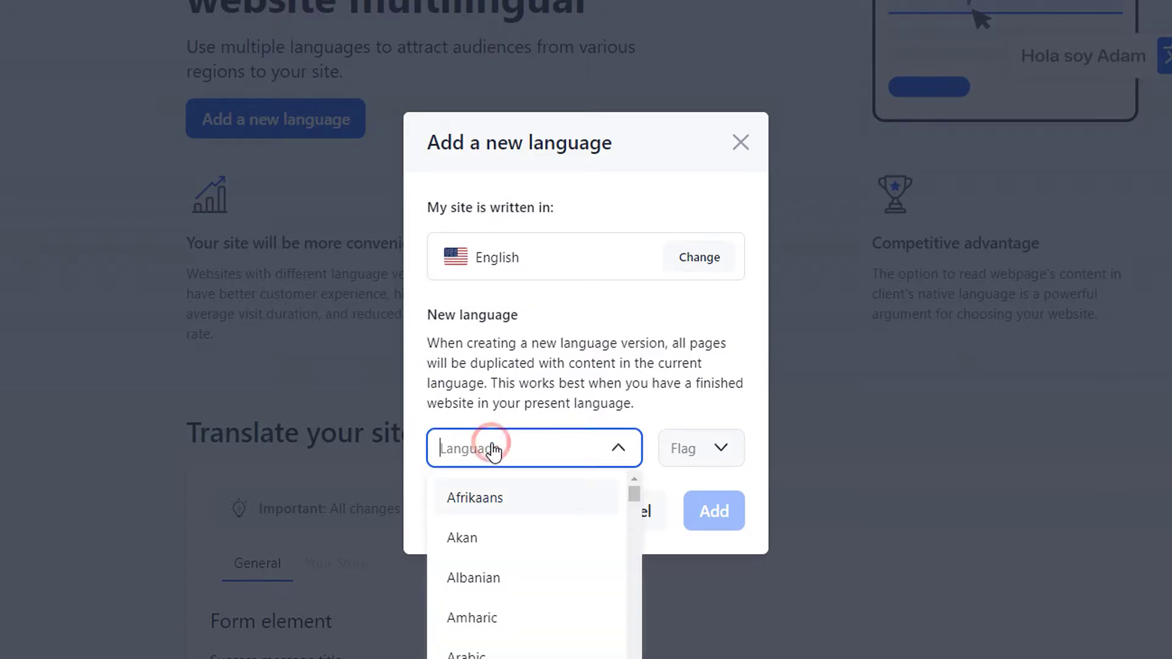
scroll(502, 519, "down", 5)
scroll(501, 519, "down", 5)
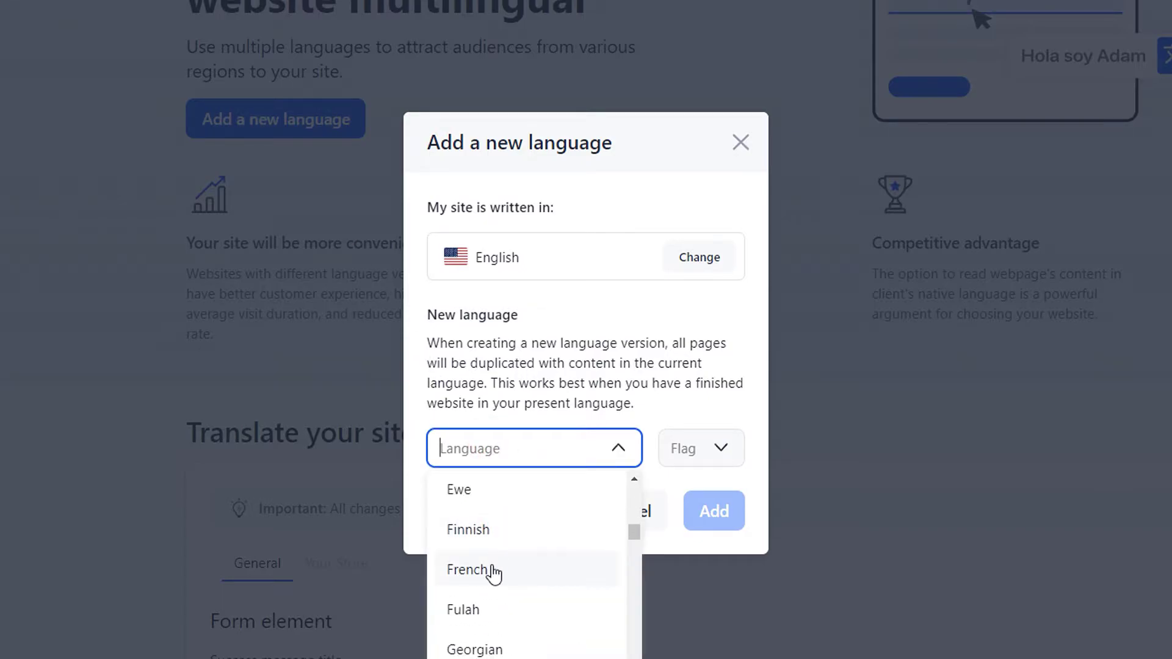
left_click(493, 568)
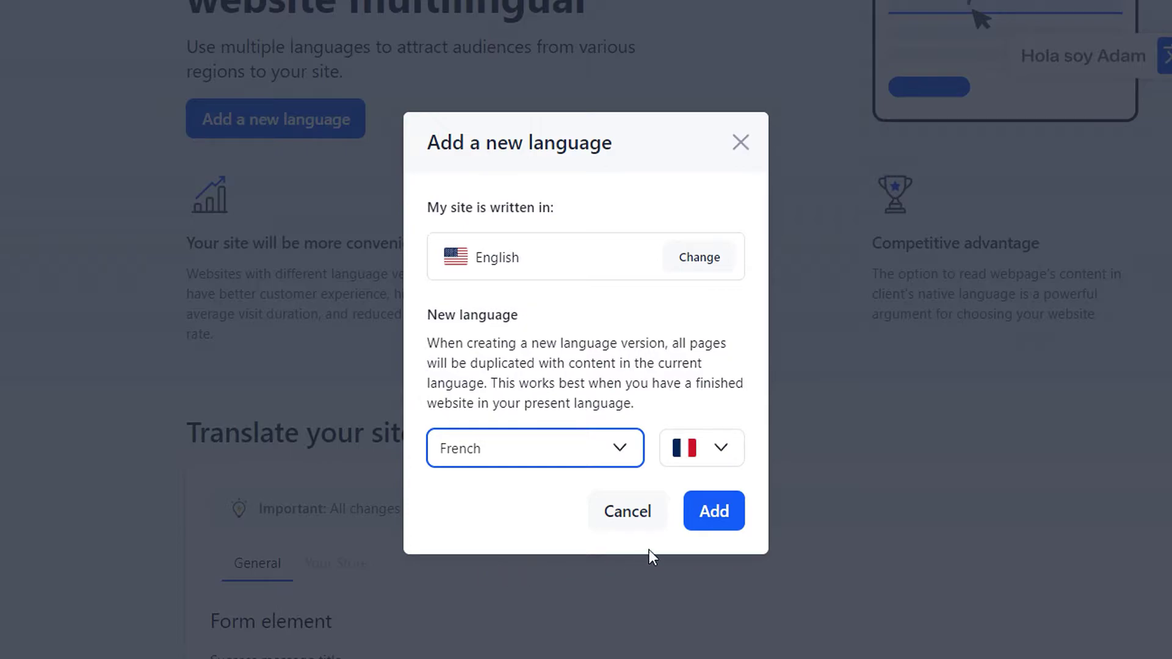
left_click(714, 507)
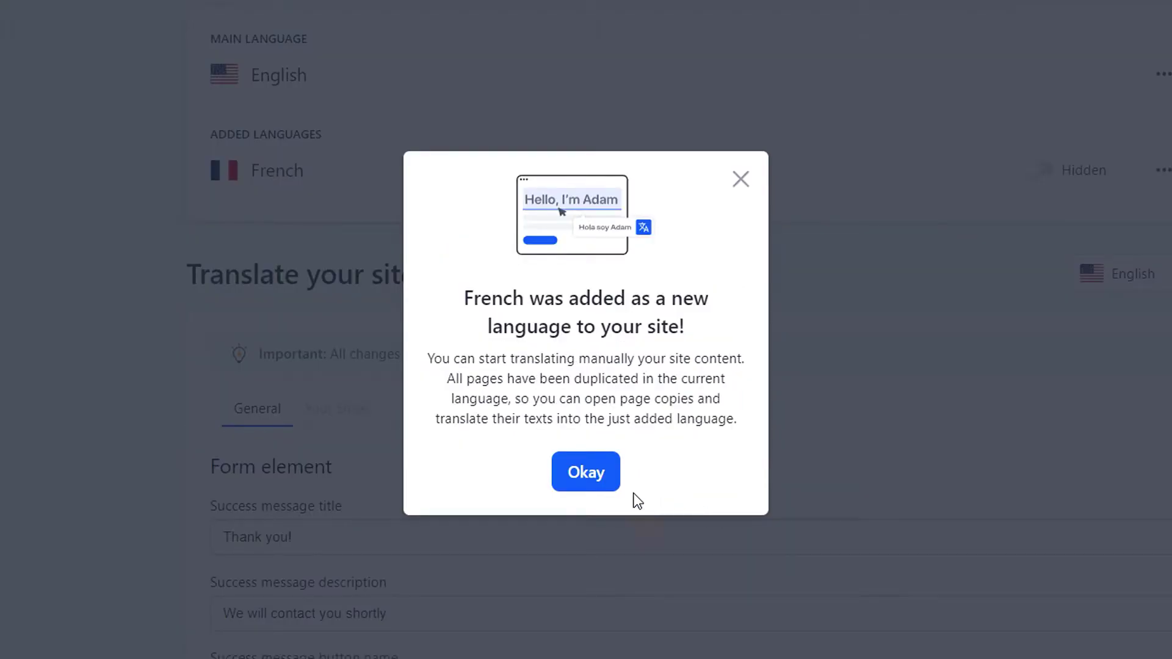
Dismiss the 'French was added' confirmation with Okay
left_click(595, 478)
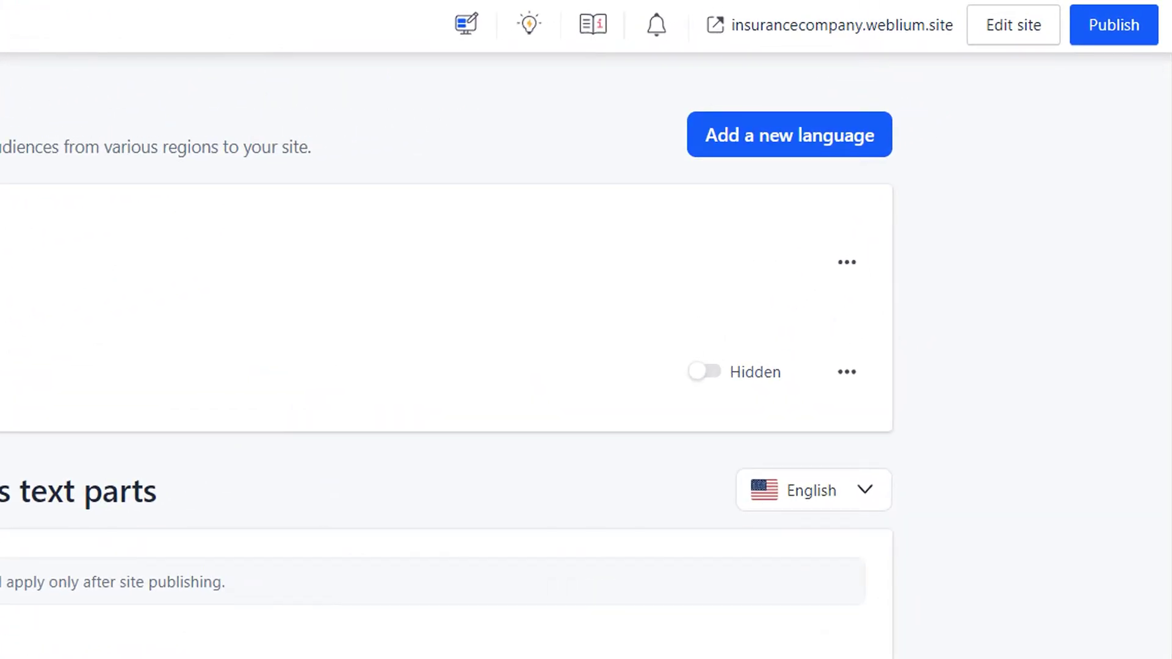
left_click(846, 374)
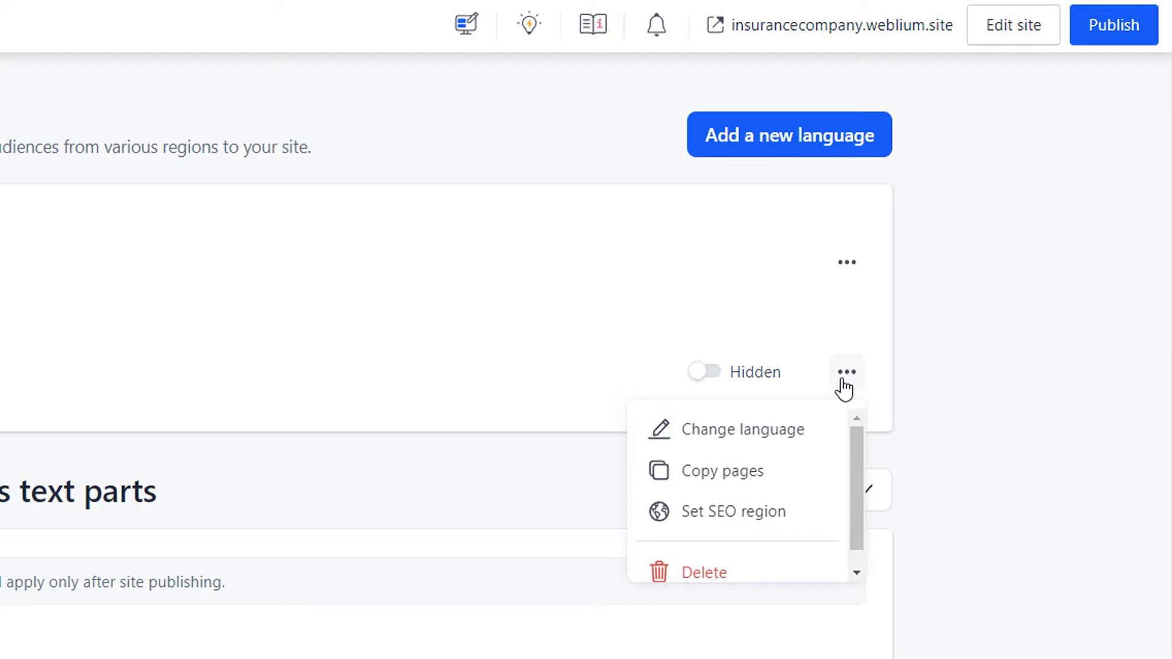
scroll(858, 445, "down", 1)
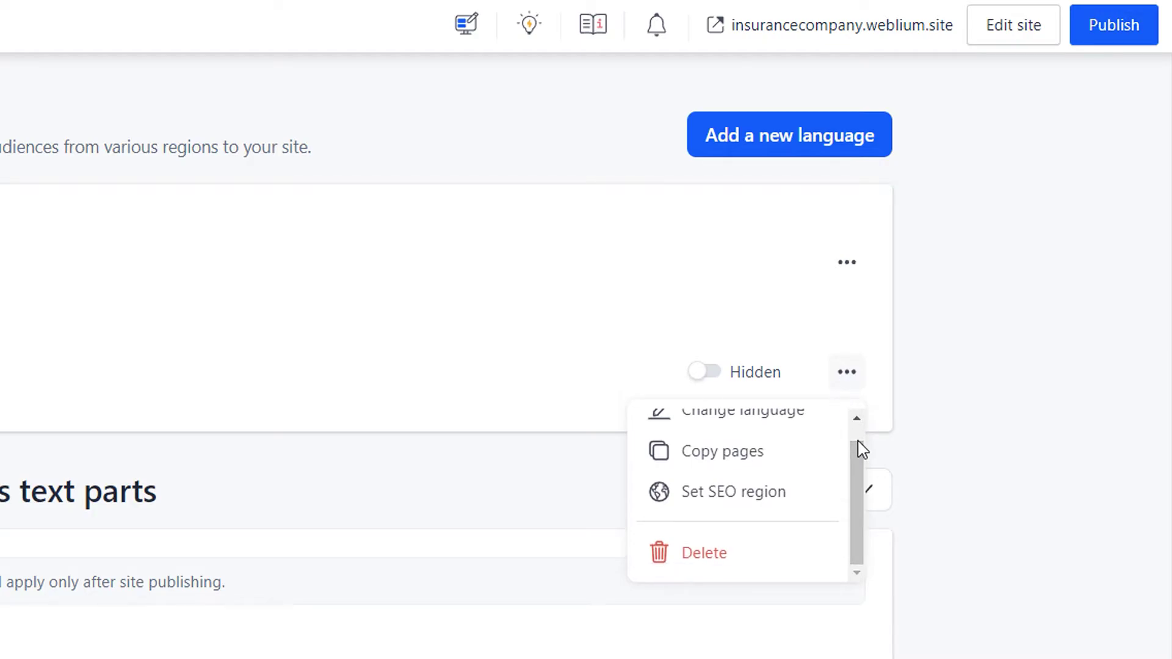
left_click(855, 375)
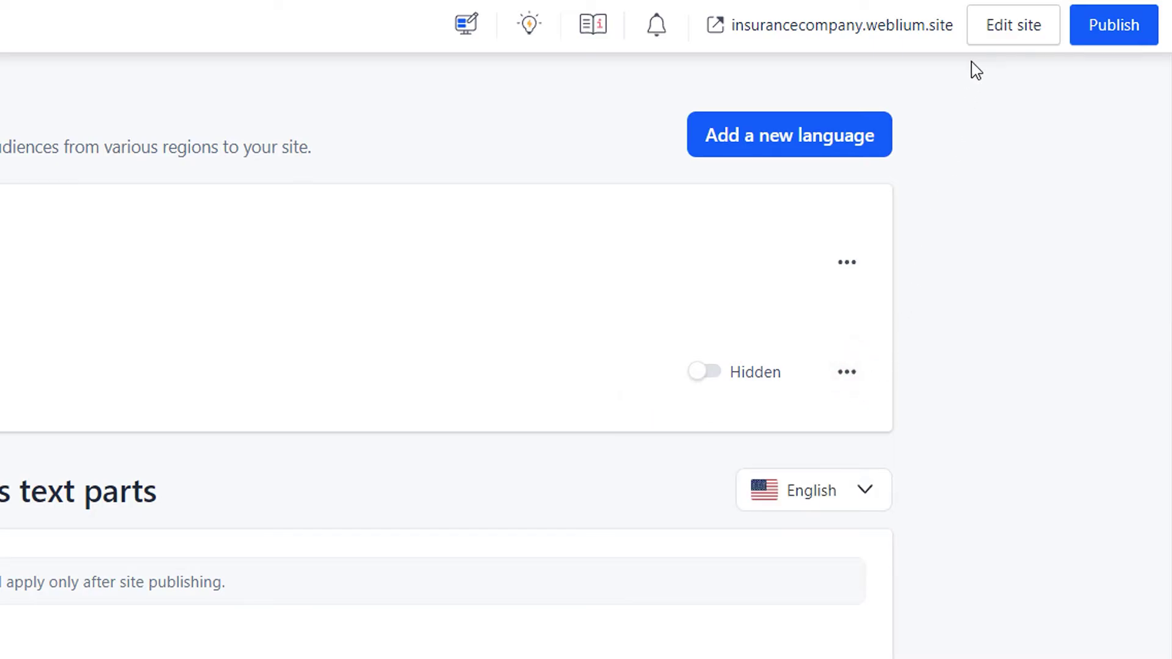
Open the site in the editor and switch it to the French version
left_click(992, 28)
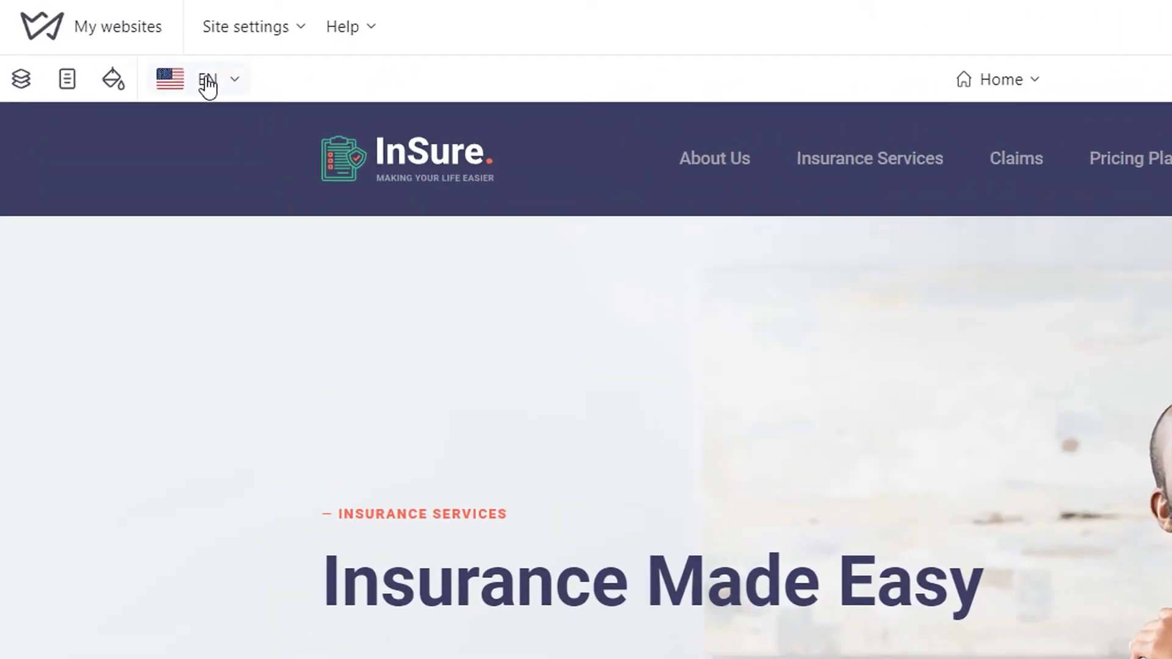
left_click(208, 86)
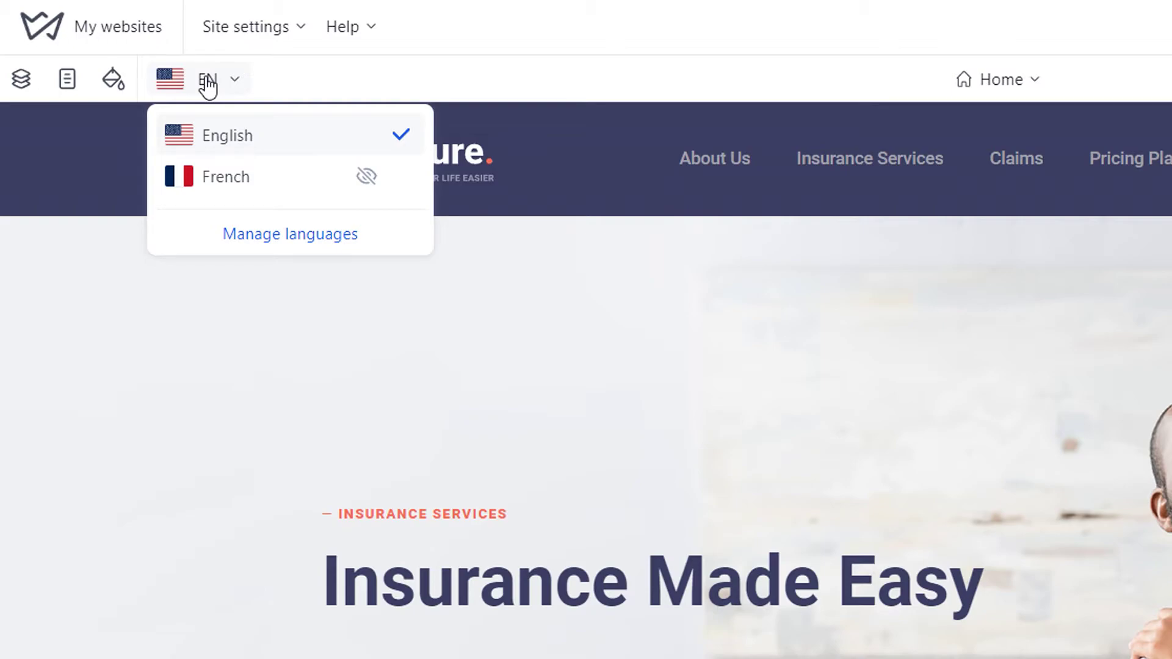
left_click(212, 177)
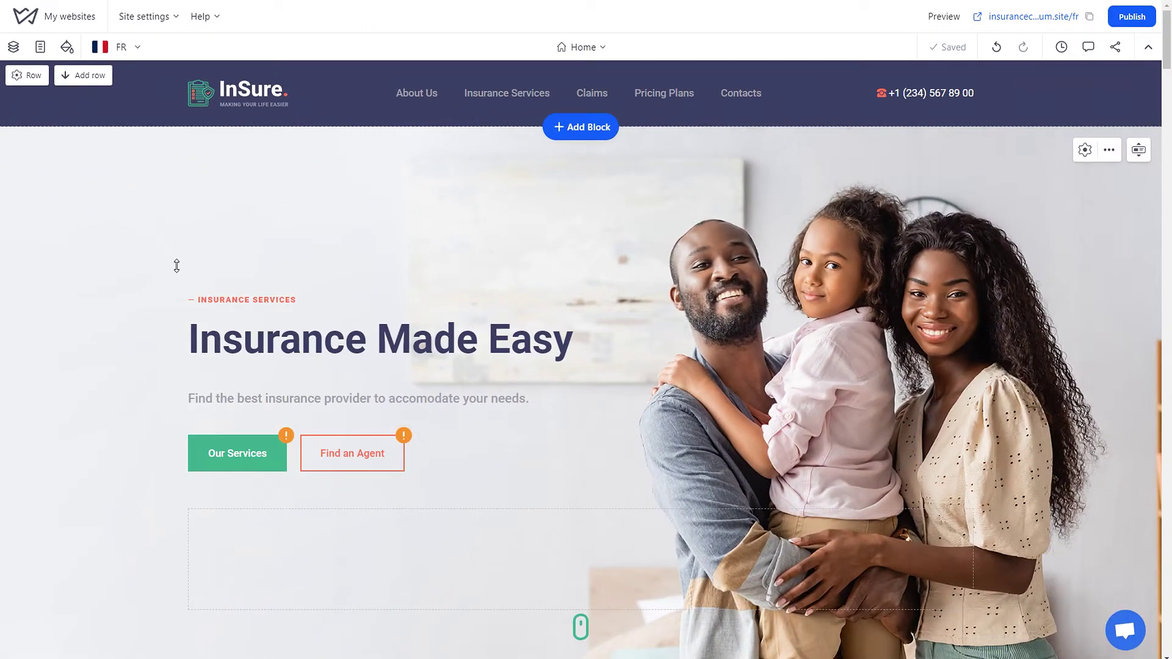
Paste the French hero label in bold and the headline 'L'assurance simplifiée'
triple_click(210, 299)
type("SERVICES D'ASSURANCES")
key("ctrl+b")
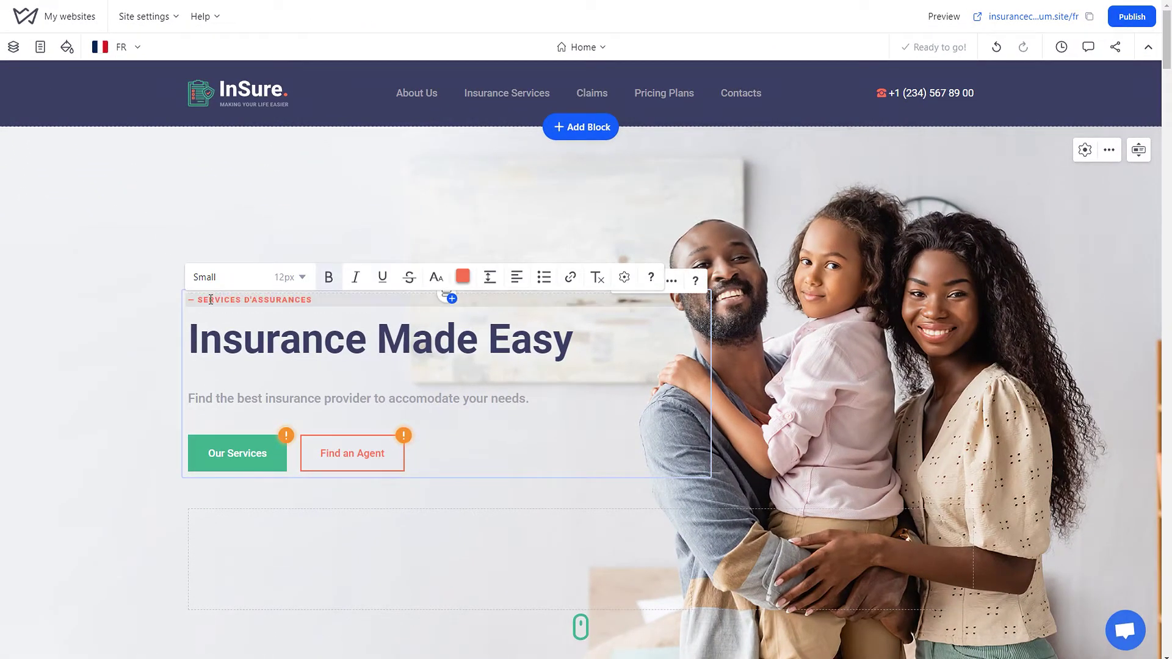
left_click(227, 340)
triple_click(222, 340)
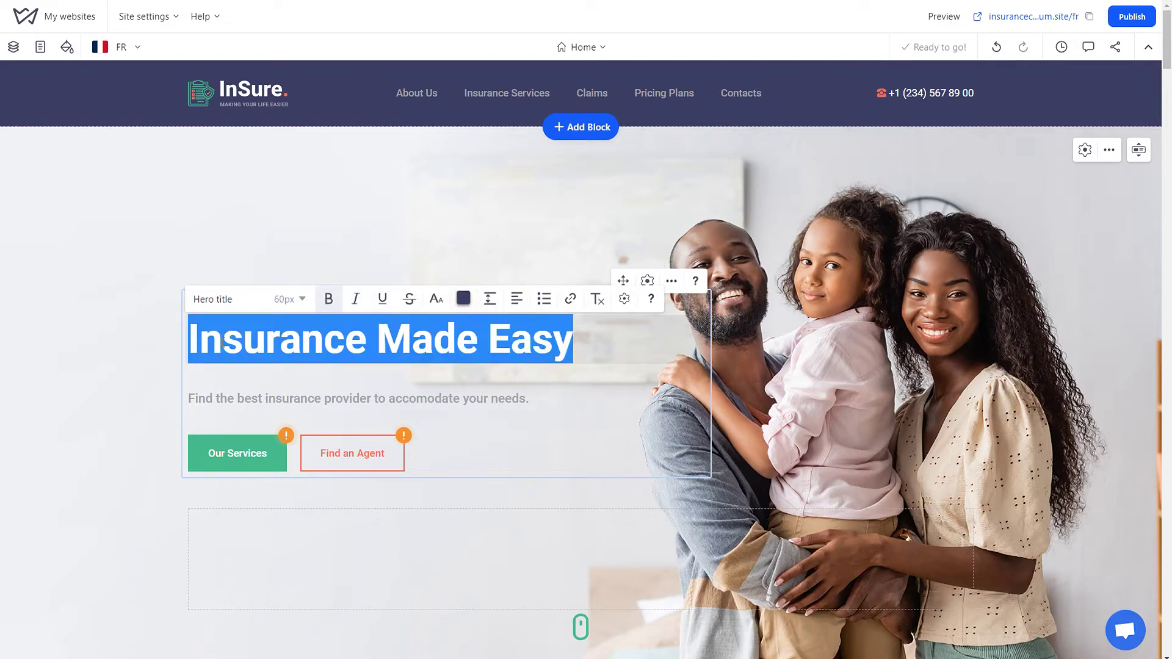
type("L'assurance simplifiée")
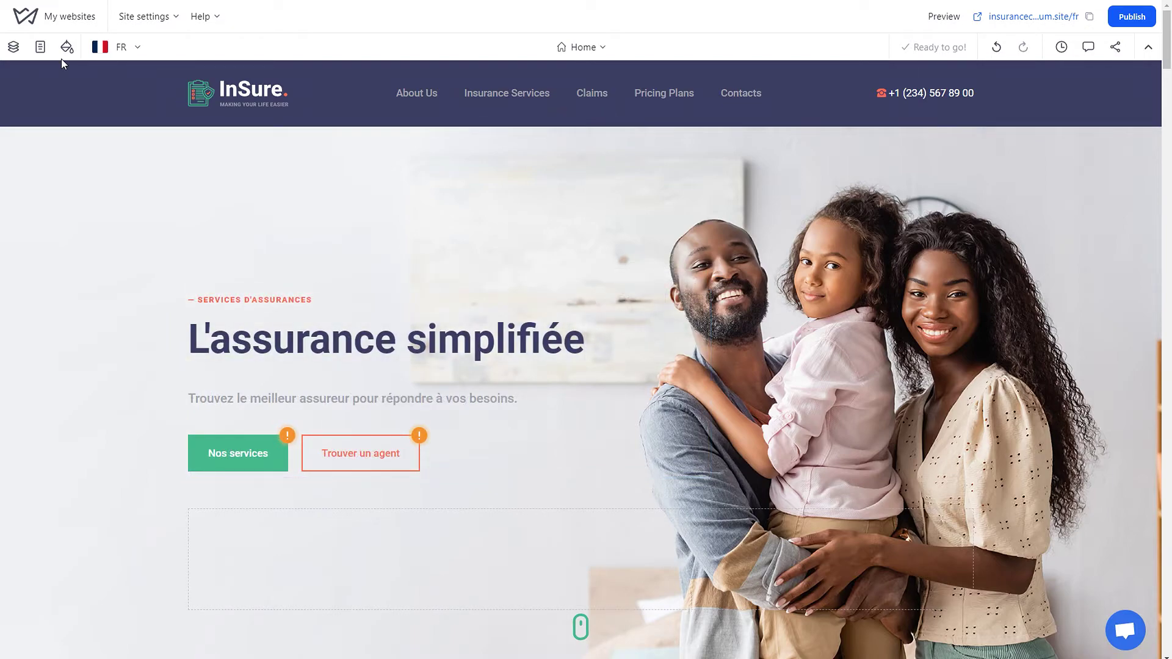
left_click(40, 48)
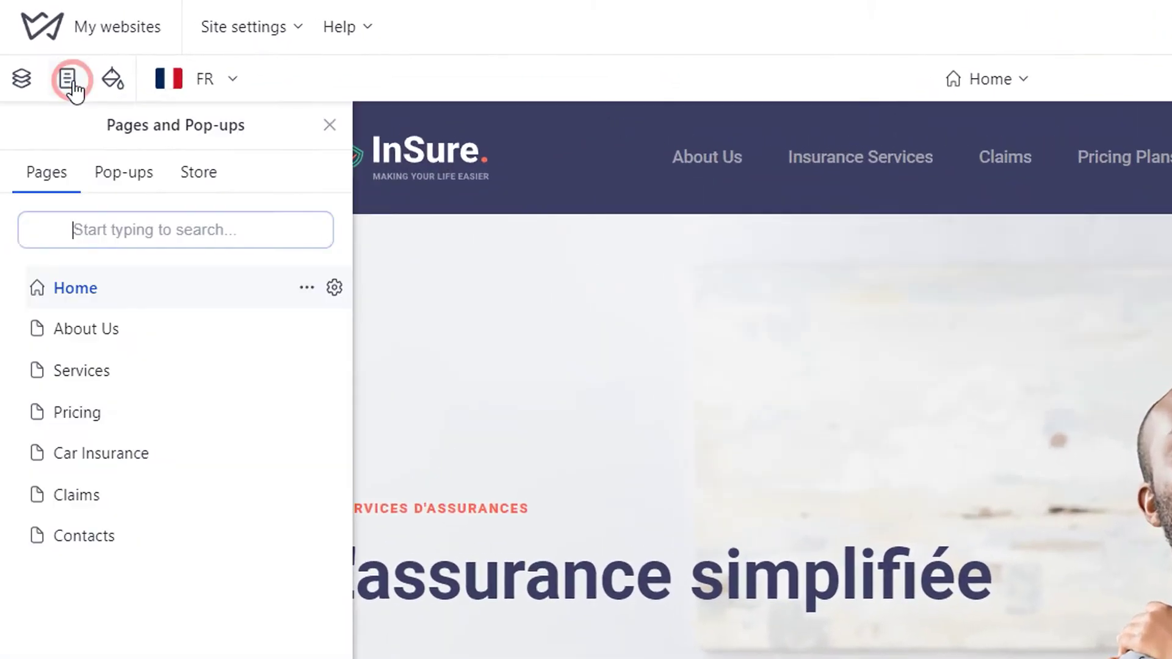
Open the About Us page and replace its title with 'À propos de nous'
left_click(92, 328)
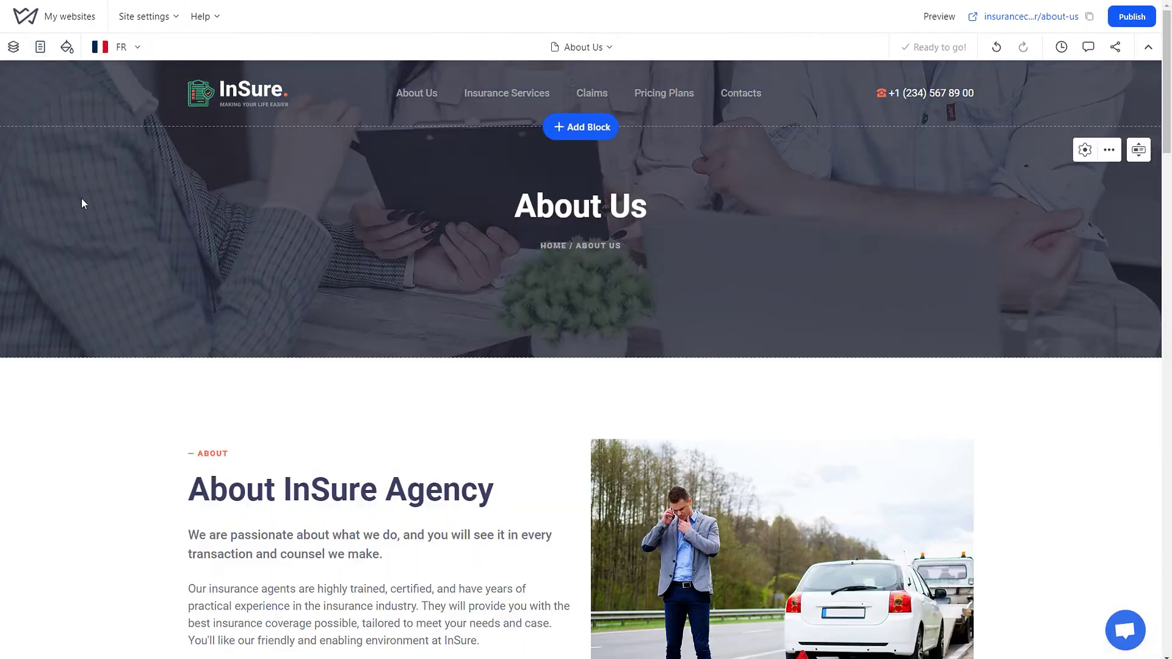
left_click(545, 209)
double_click(545, 209)
type("À propos de nous")
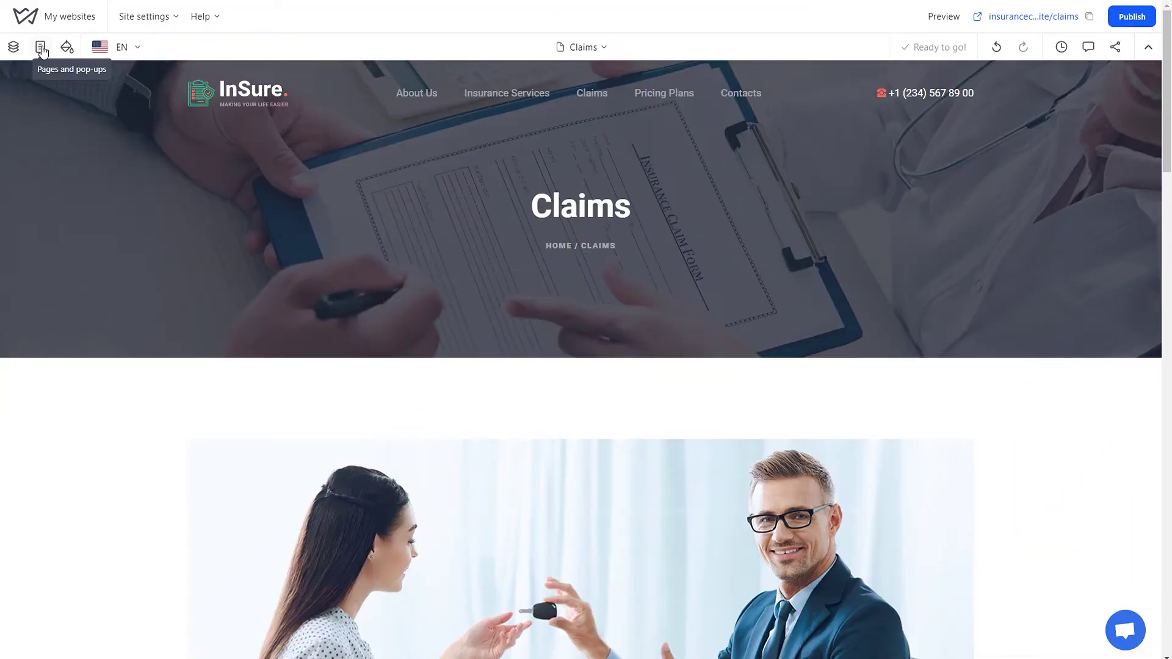
Copy the English Claims page to French using its Copy to another language option
left_click(41, 49)
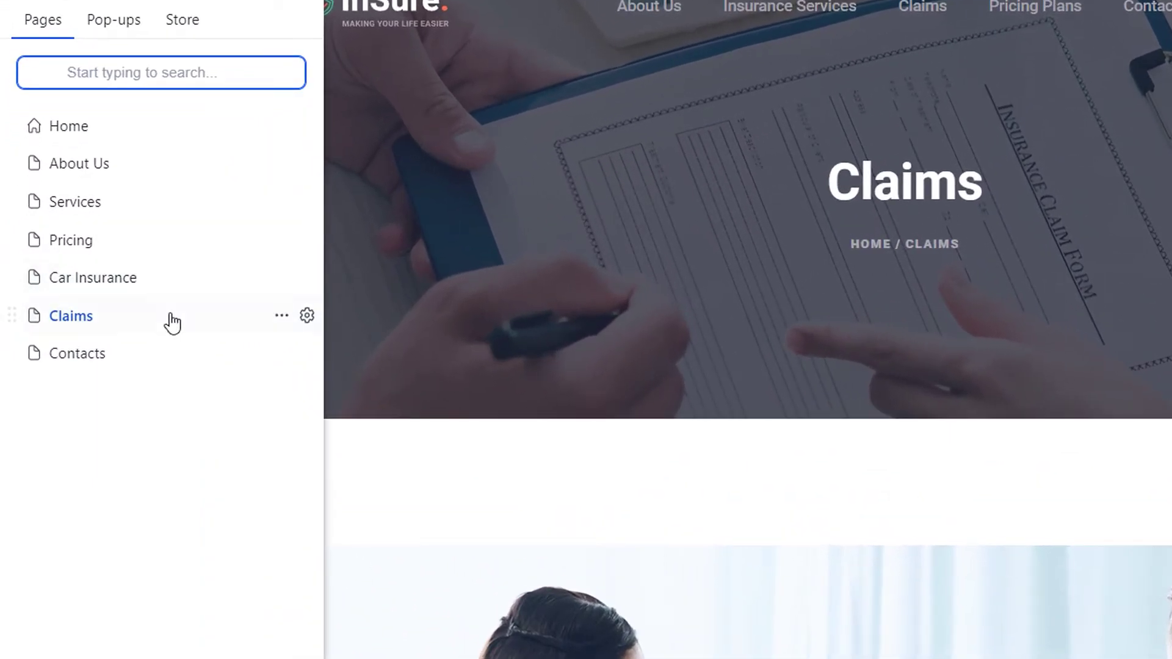
left_click(283, 317)
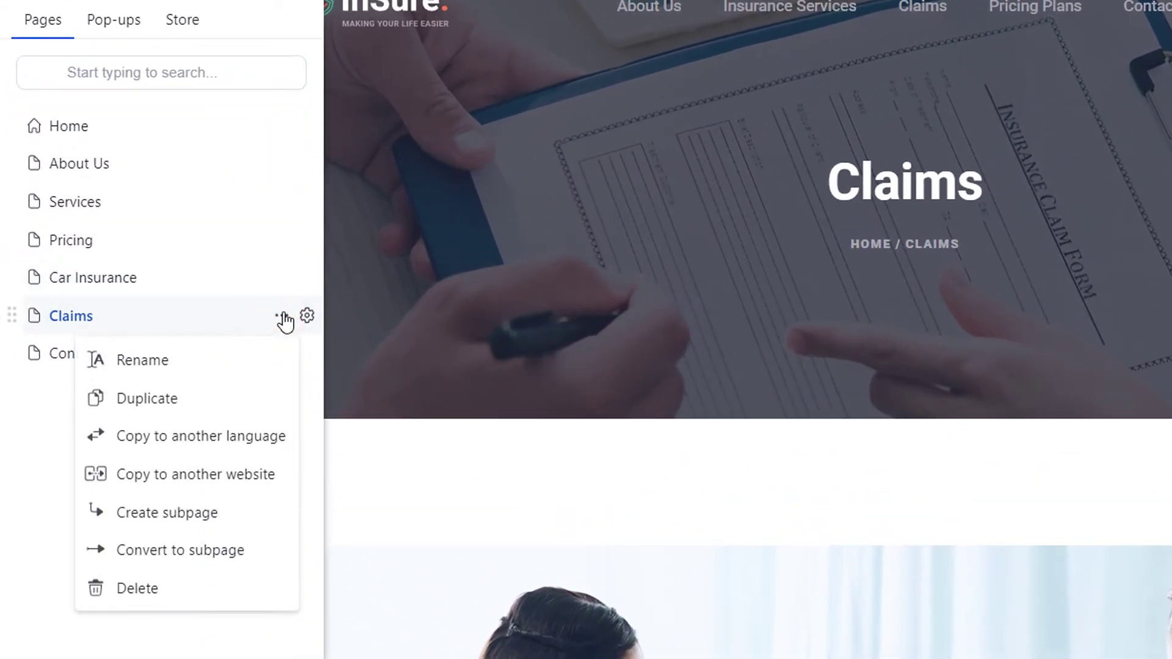
left_click(270, 437)
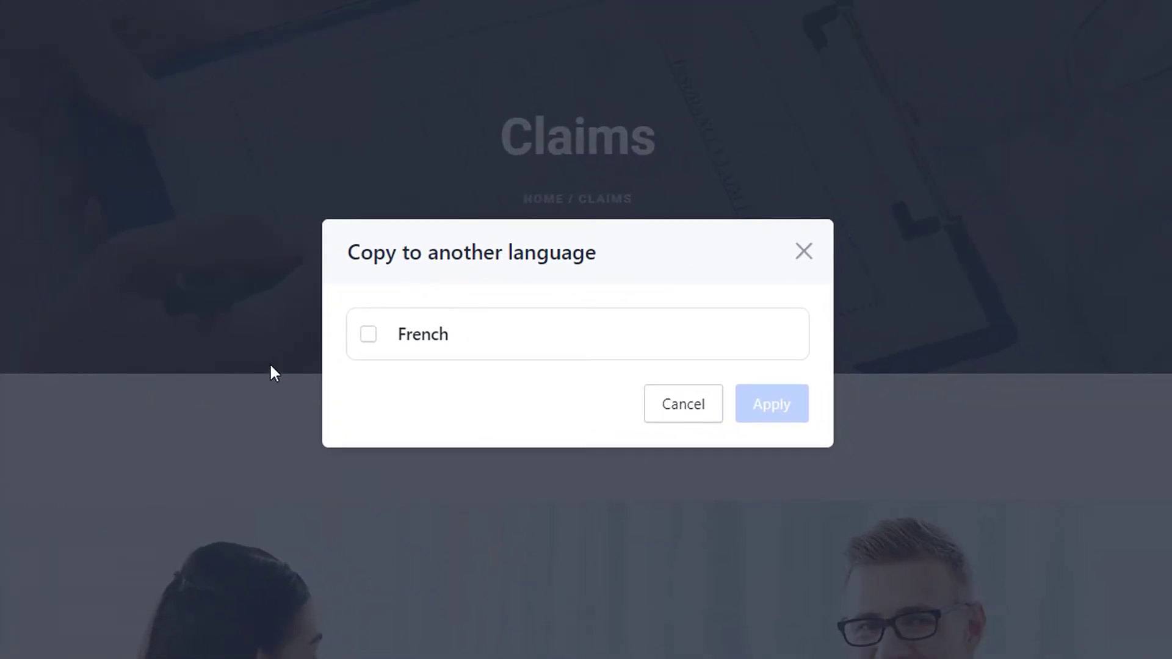
left_click(366, 337)
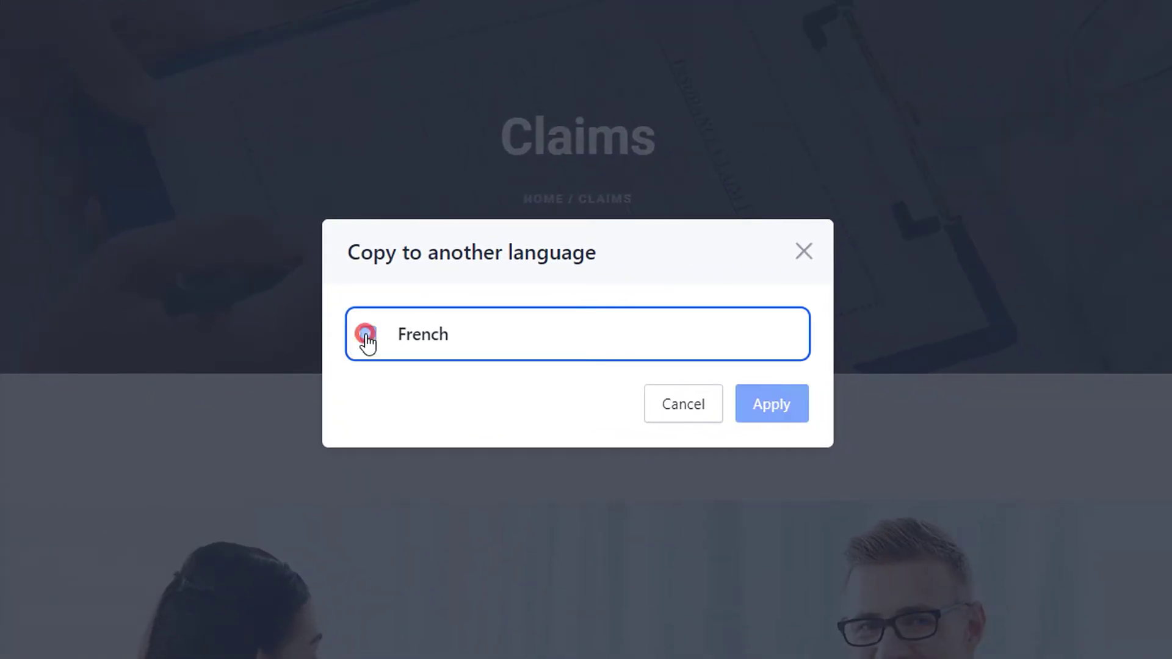
left_click(769, 420)
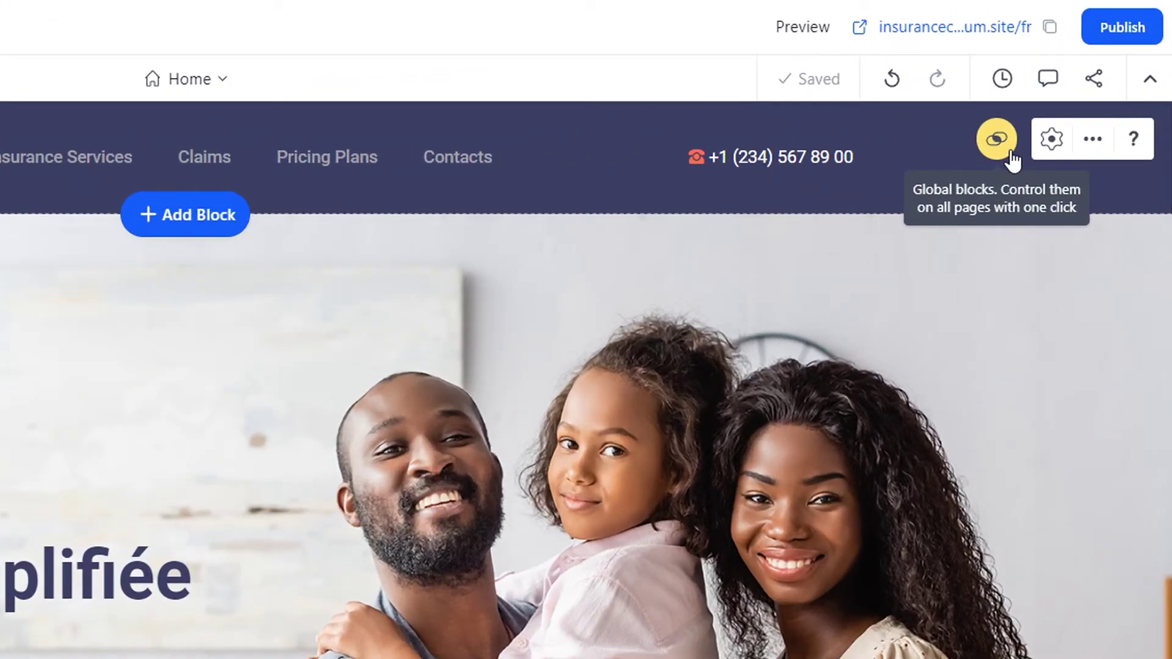
Hide the French Home page's header block, leaving a hidden-block placeholder
left_click(1093, 145)
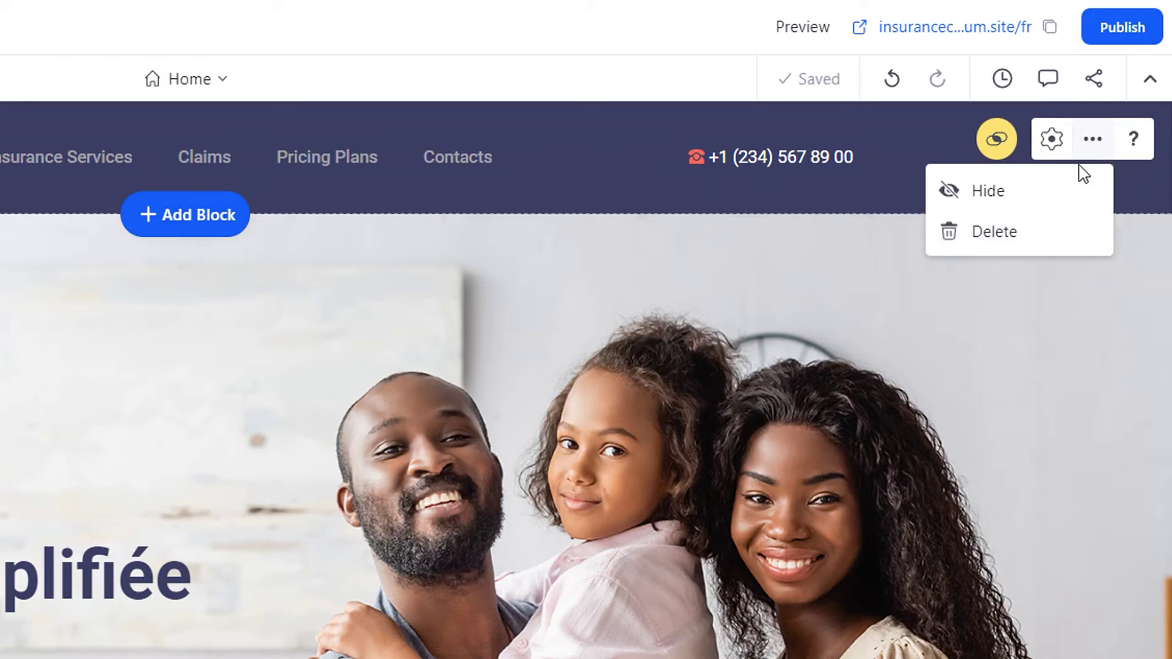
left_click(1078, 182)
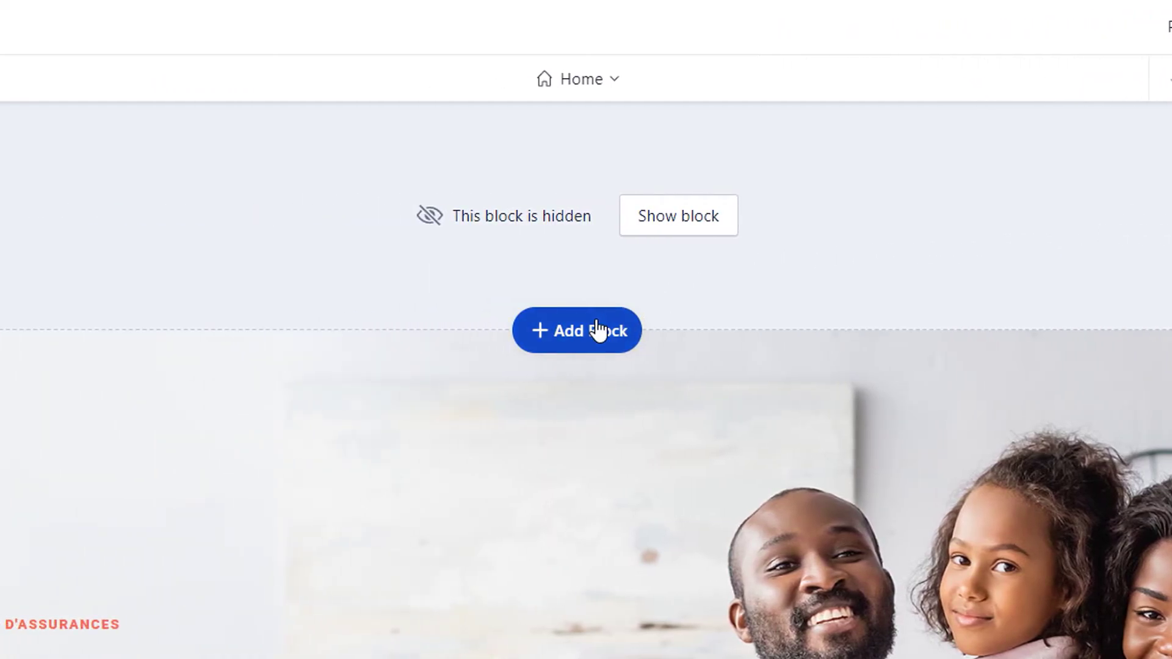
Insert the header-1 template below the hidden header
left_click(596, 330)
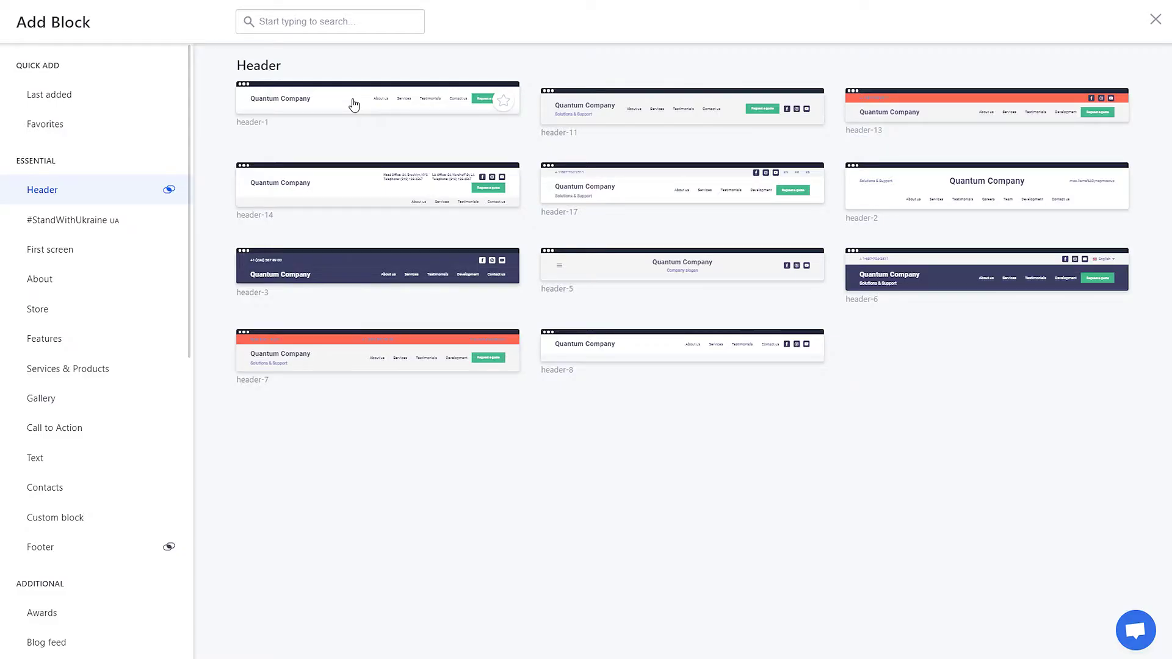
left_click(354, 102)
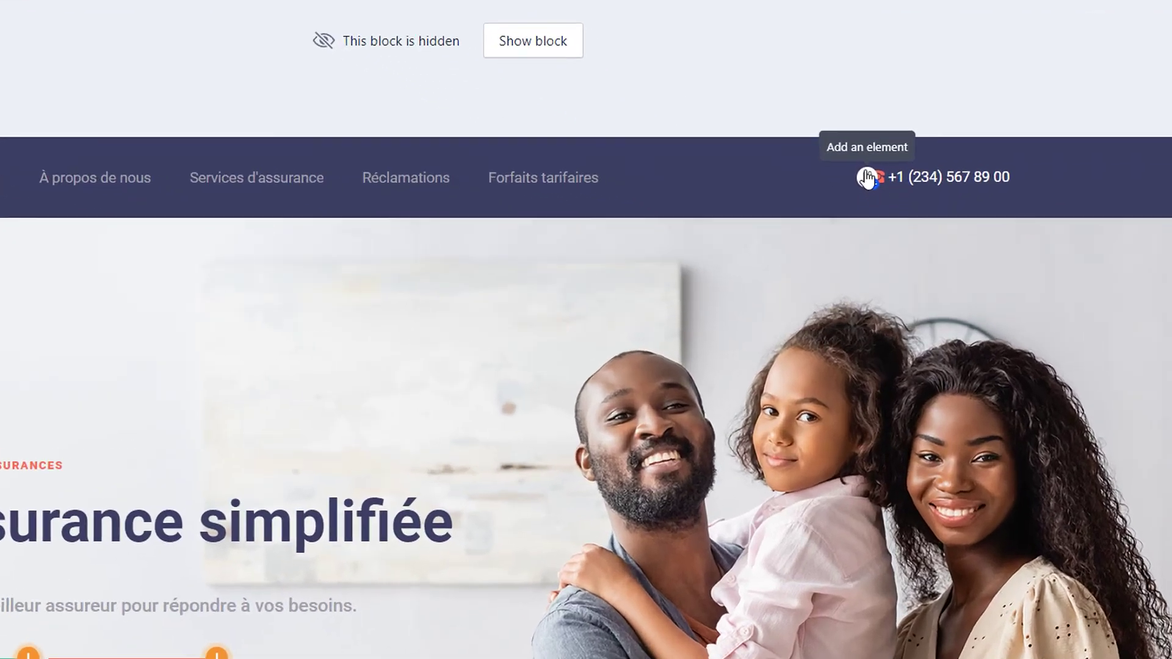
Add a Language element by the phone number, set Horizontal with 2 languages (EN, FR)
left_click(875, 224)
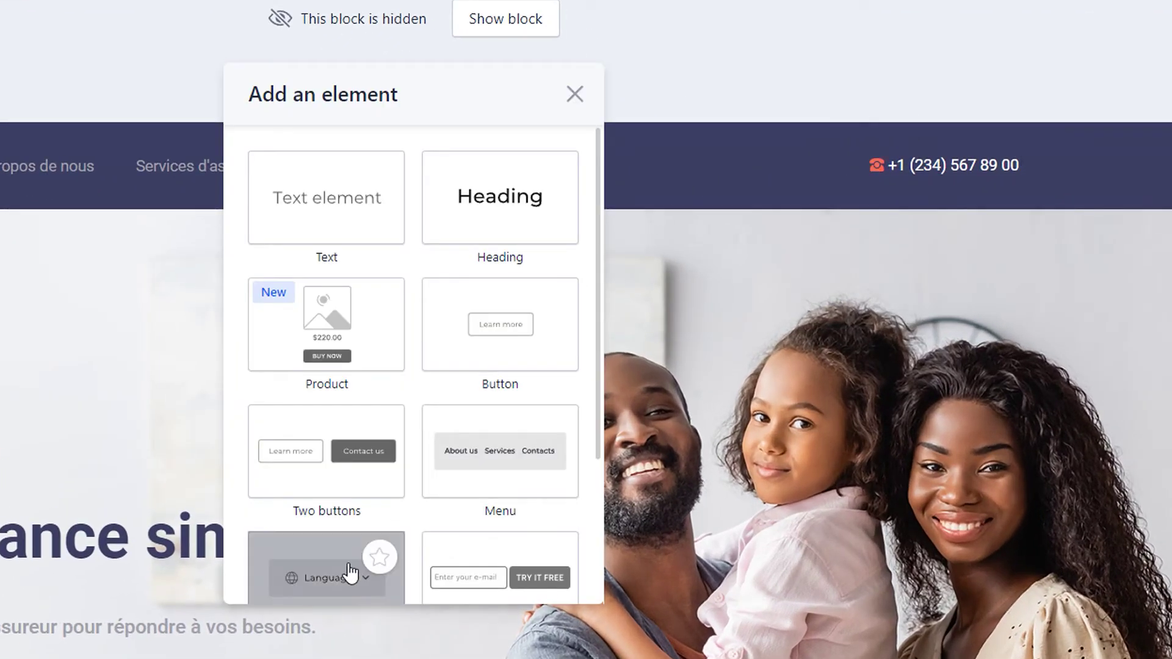
left_click(340, 567)
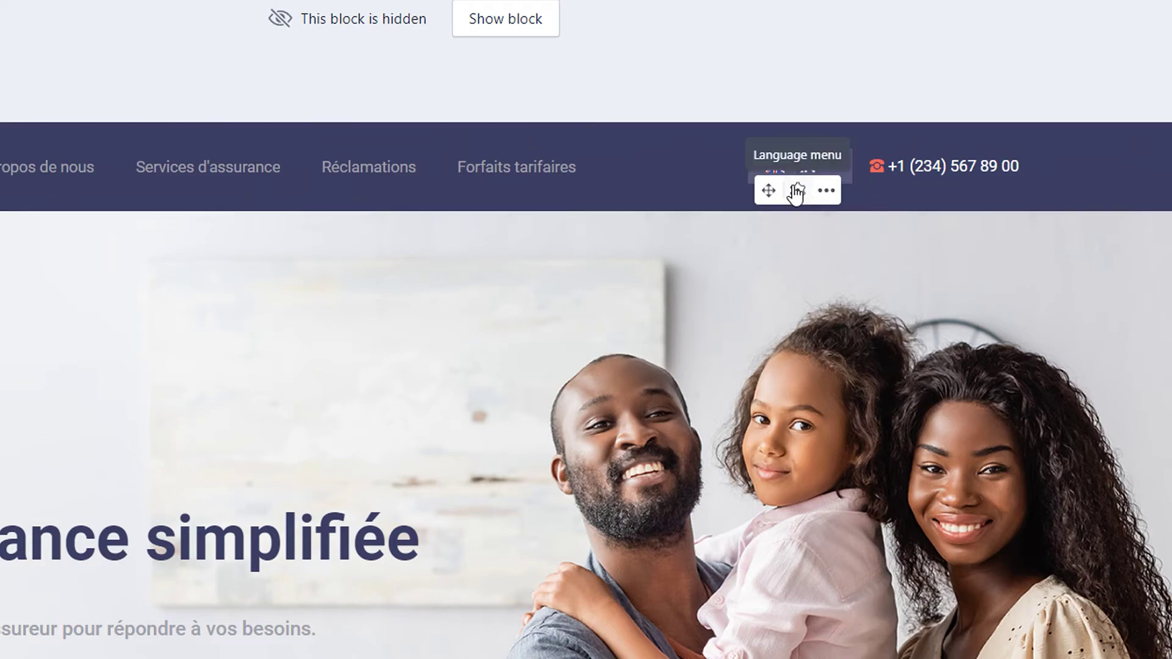
left_click(797, 191)
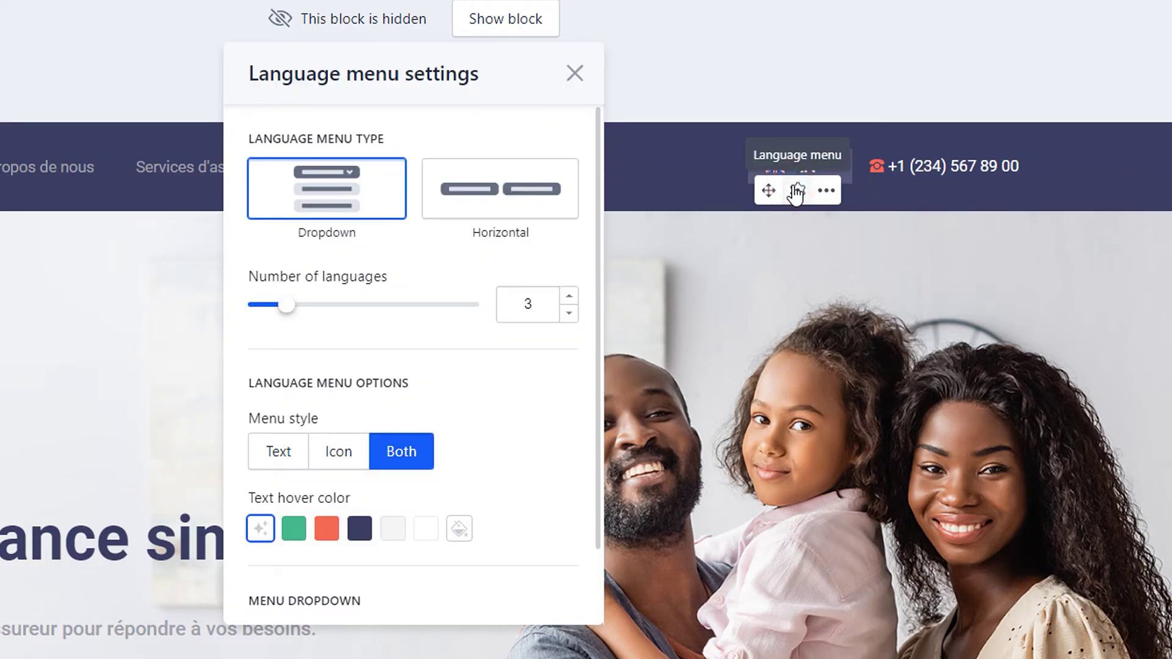
left_click(534, 191)
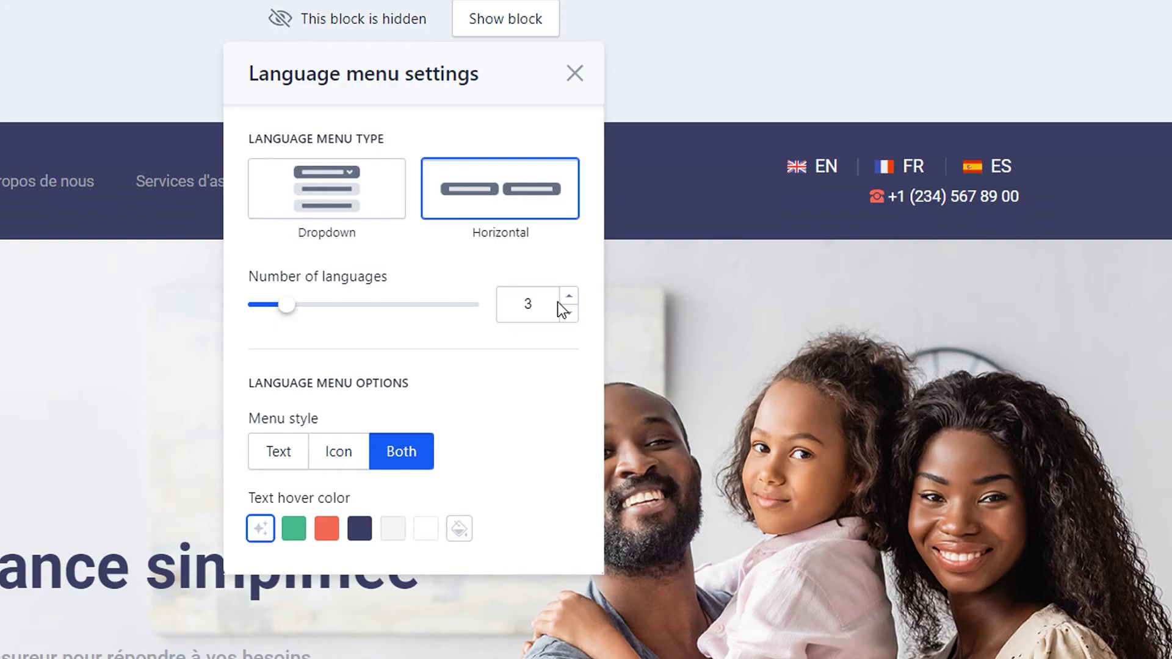
left_click(568, 313)
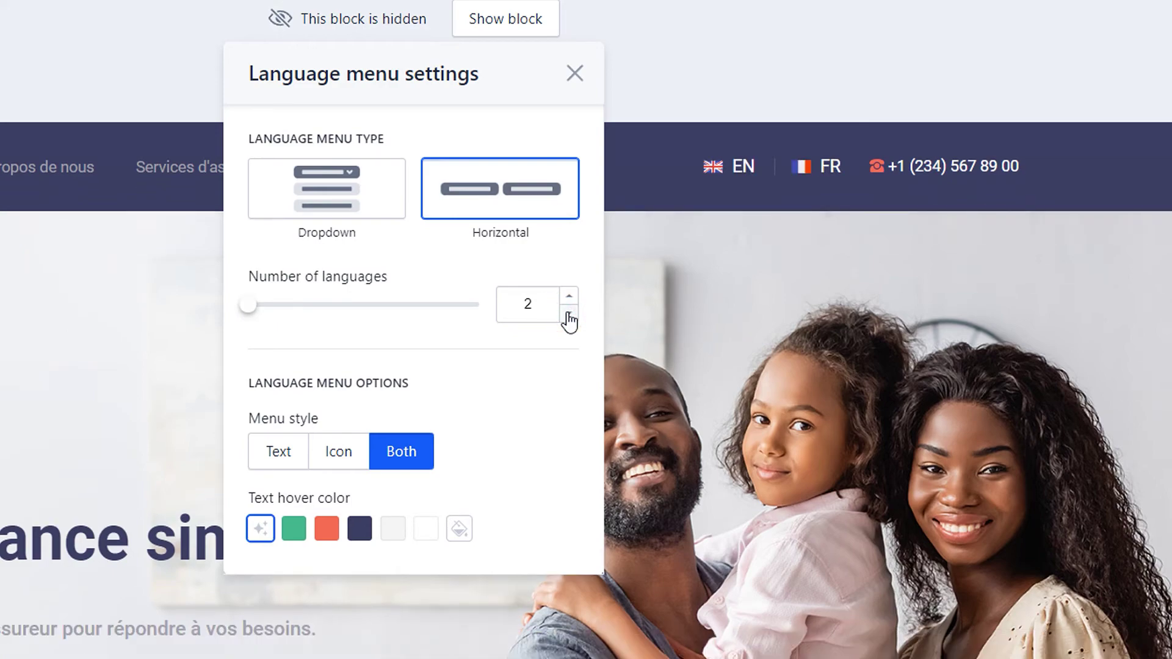
left_click(803, 169)
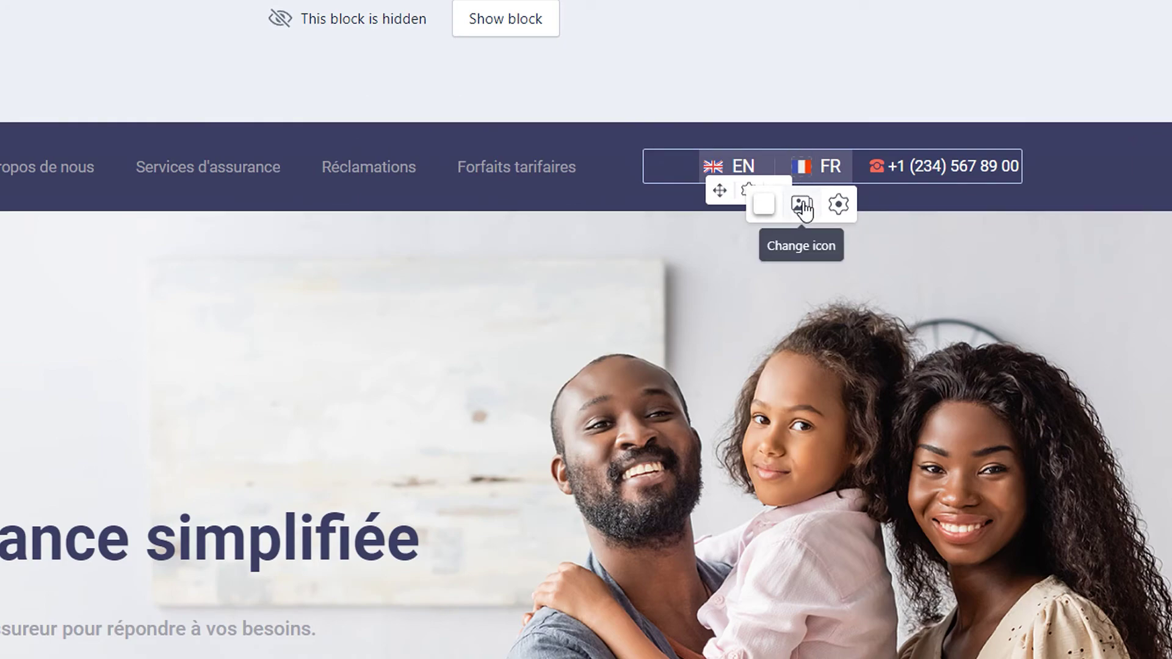
Set the FR flag icon's click action to open the Home [fr] page
left_click(841, 205)
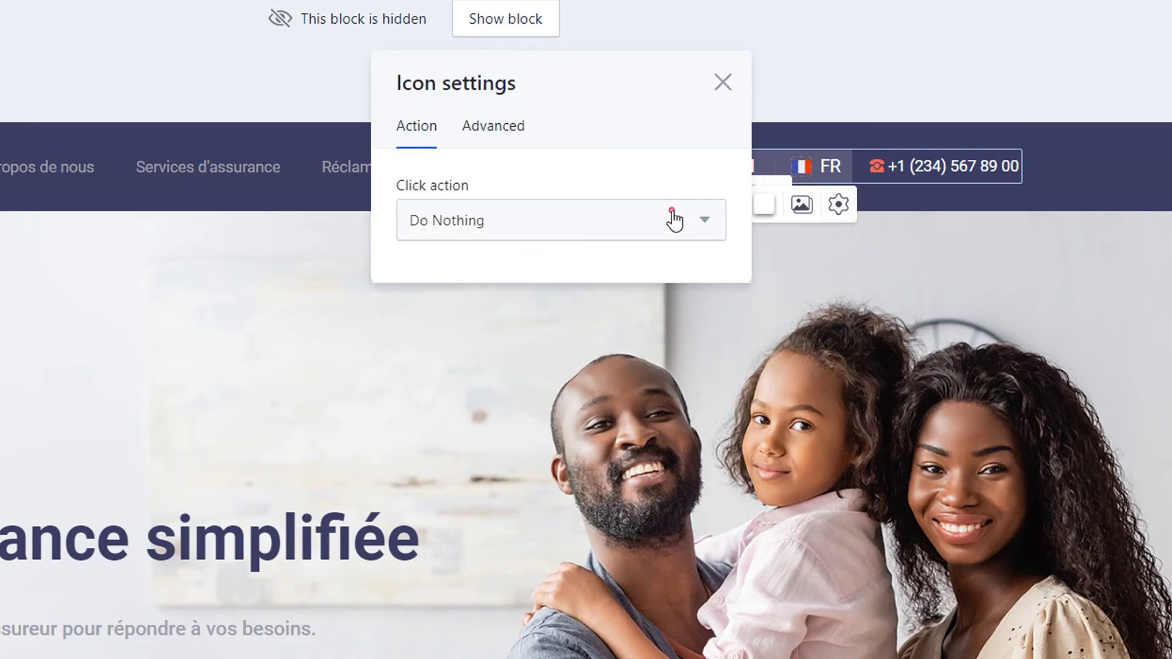
left_click(673, 218)
left_click(578, 292)
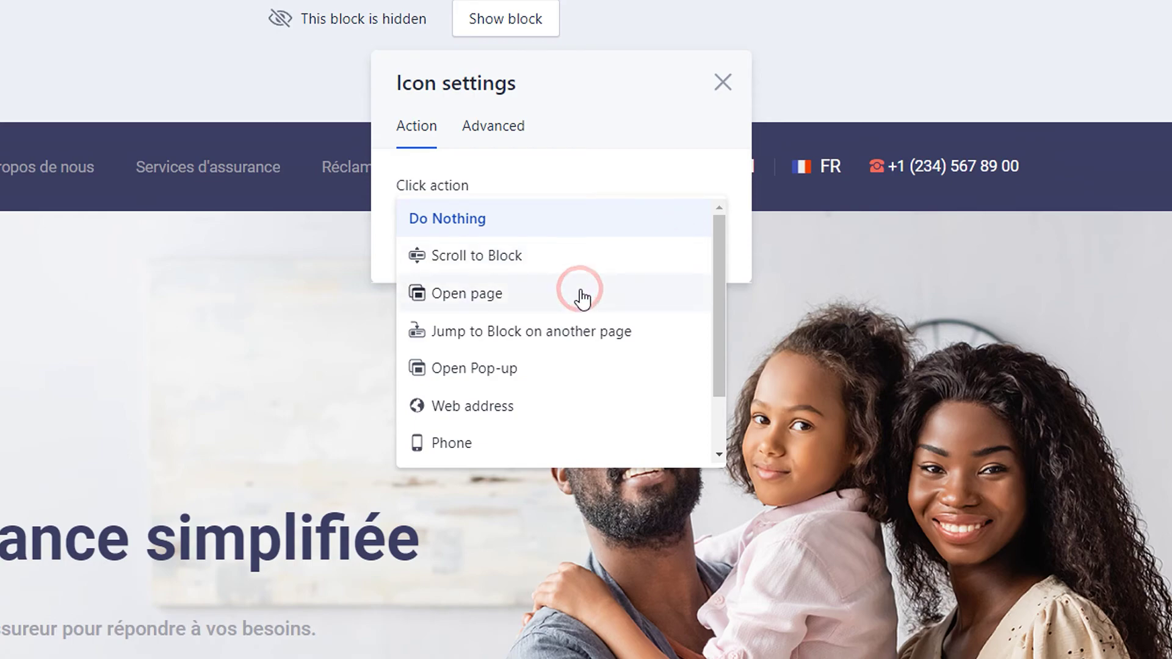
left_click(582, 290)
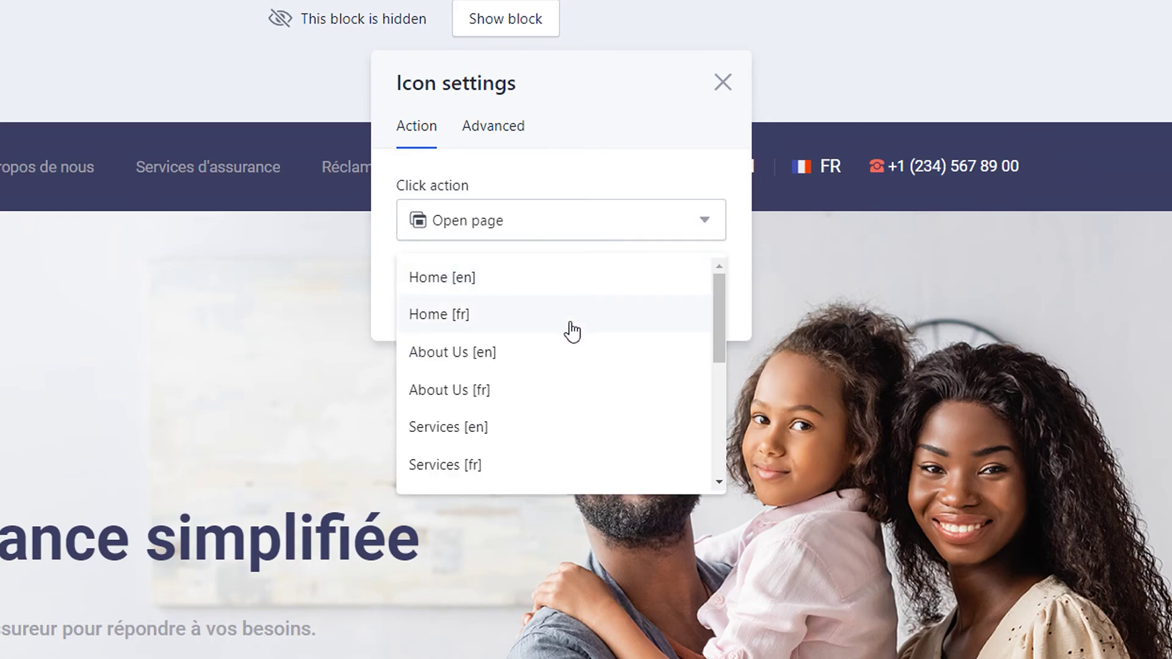
left_click(567, 317)
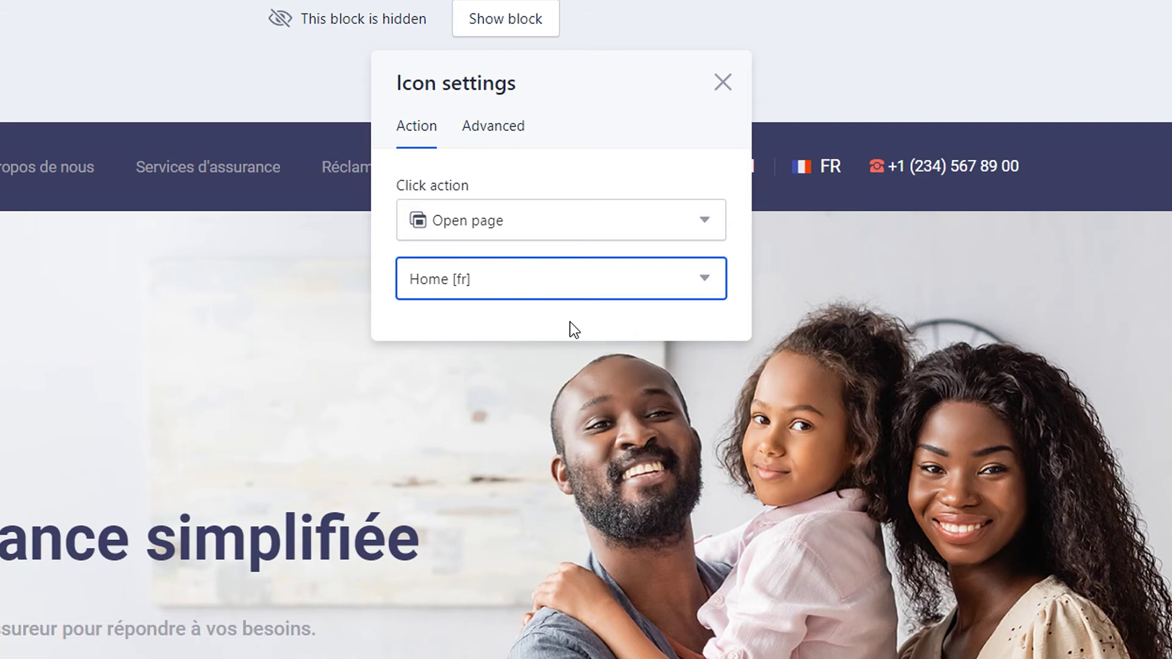
Turn the FR text label into a link that opens the Home [fr] page
left_click(823, 165)
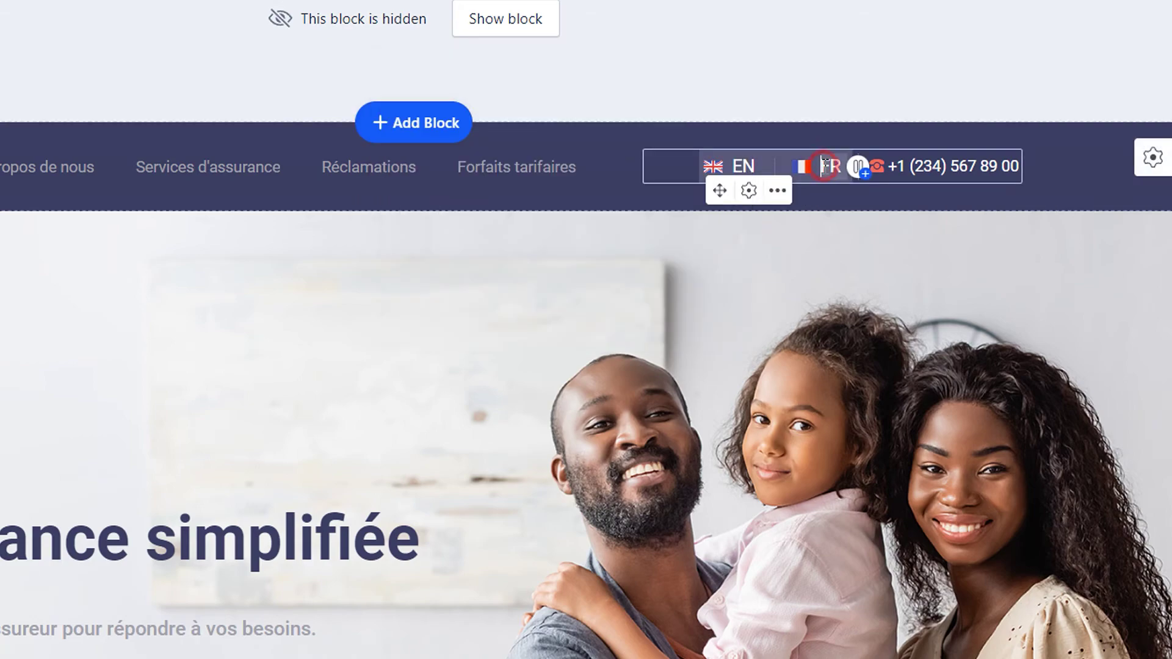
double_click(824, 165)
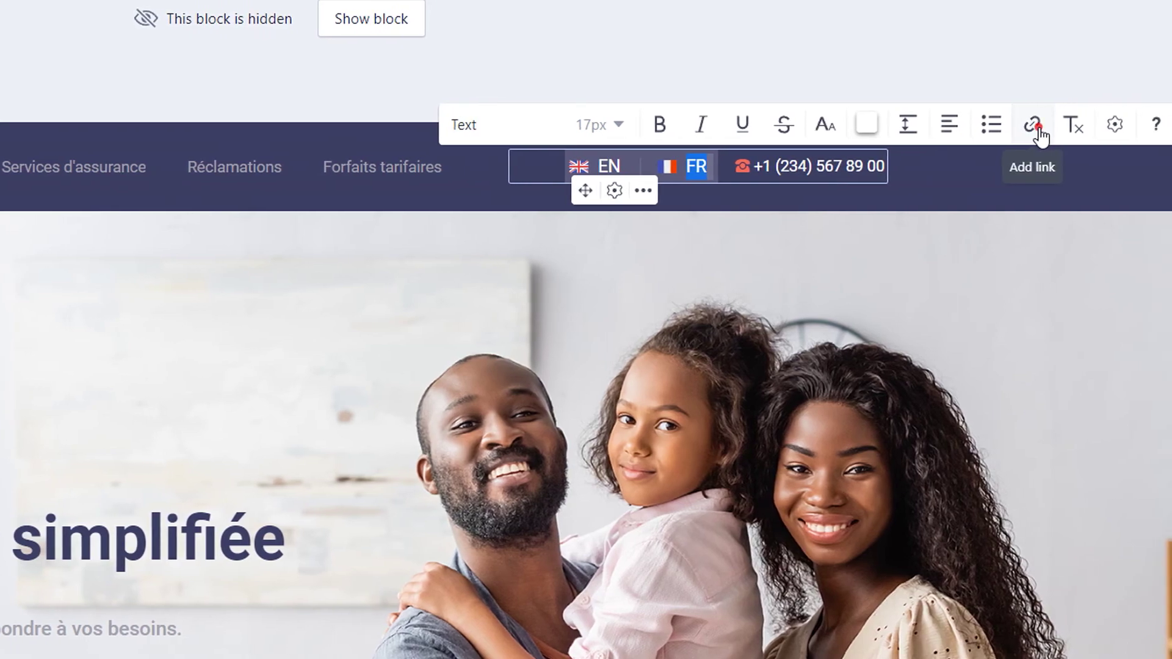
left_click(1129, 127)
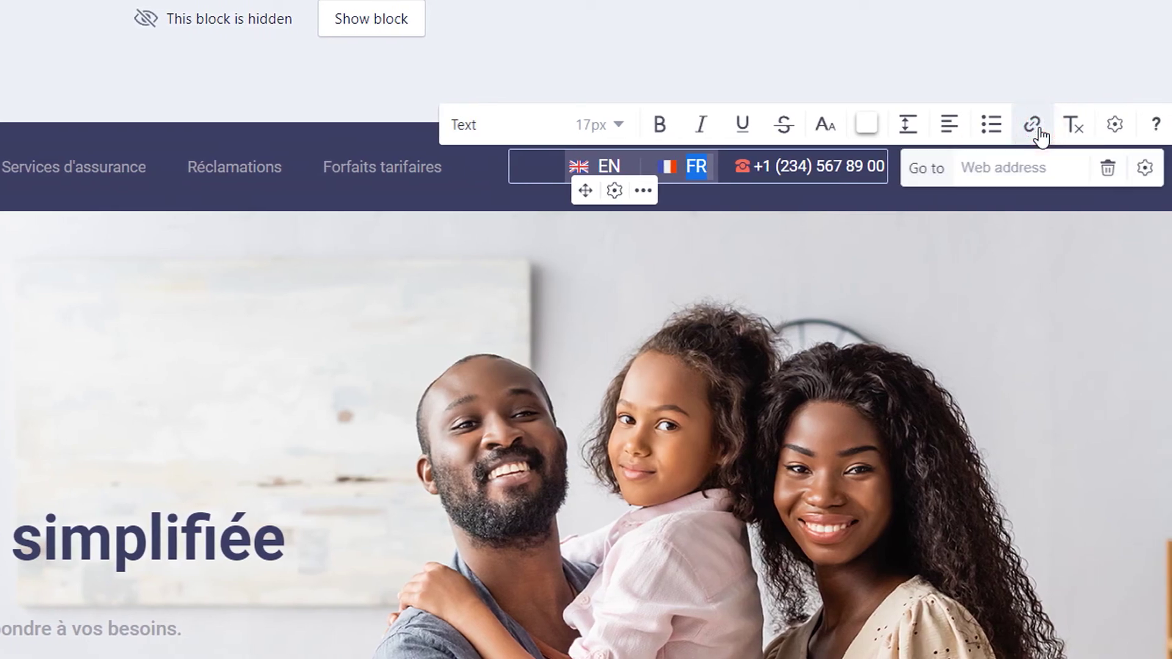
left_click(1144, 167)
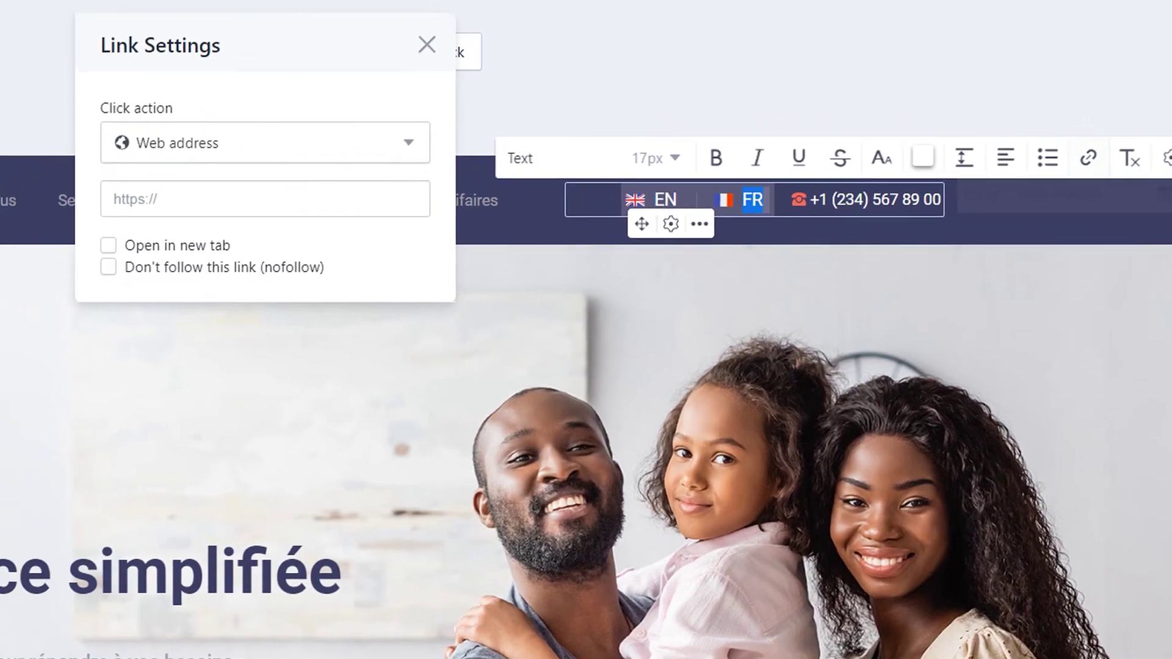
left_click(631, 273)
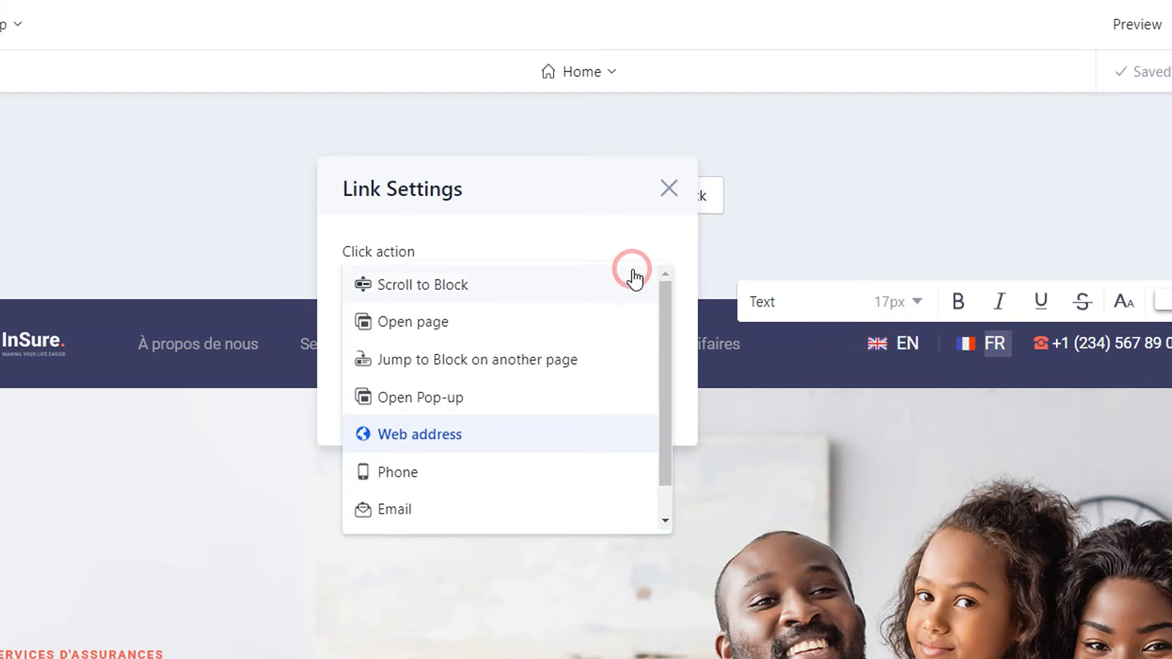
left_click(594, 322)
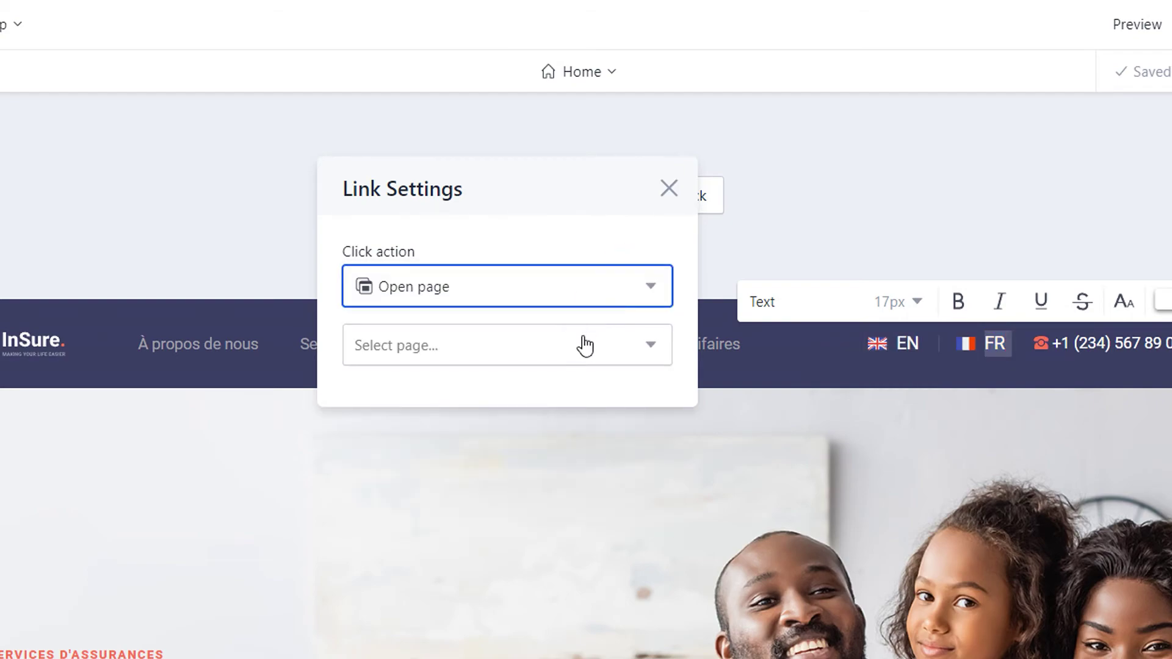
left_click(582, 342)
left_click(576, 377)
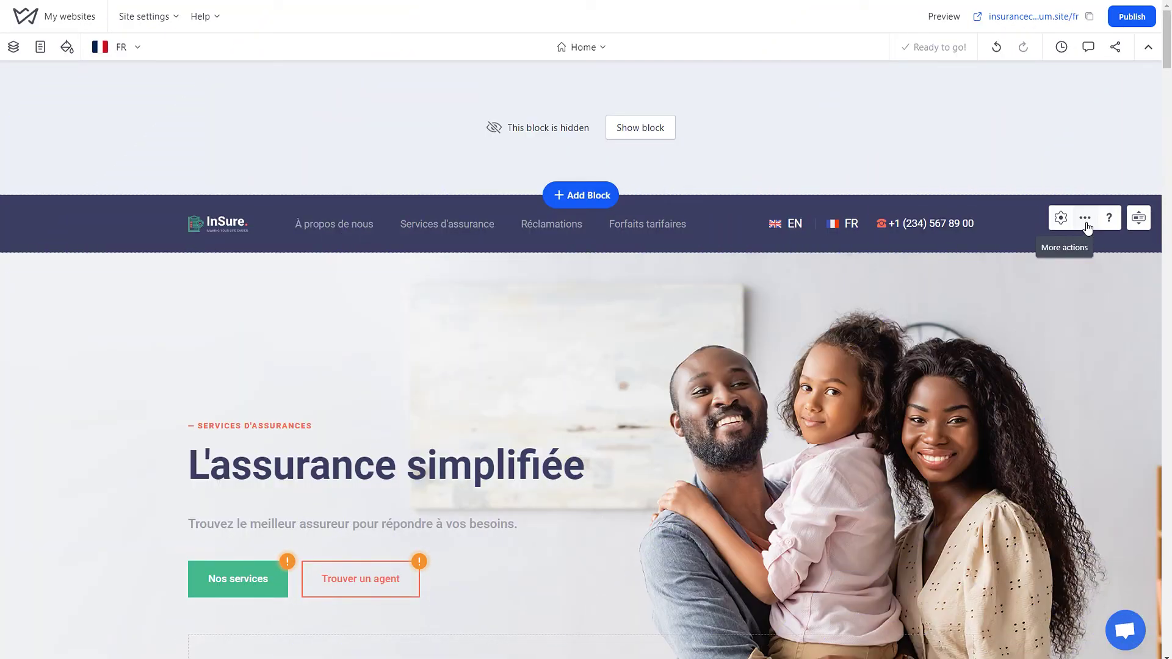
Start copying the header block, selecting About Us, Services, Pricing and Car Insurance [fr]
left_click(1085, 220)
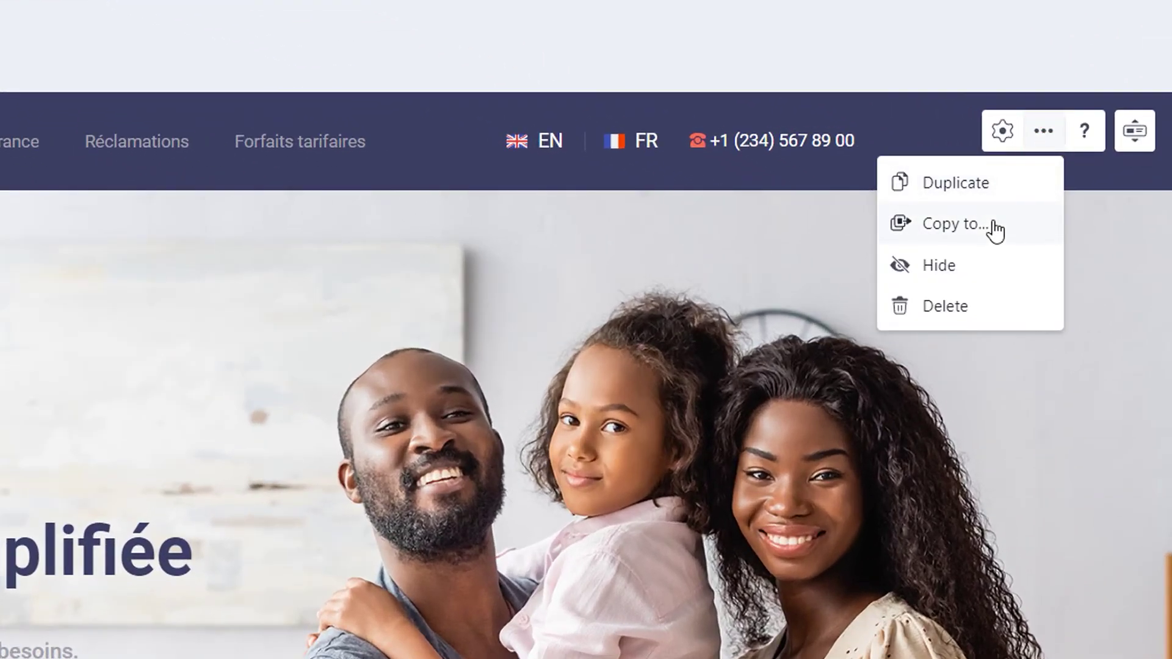
left_click(996, 224)
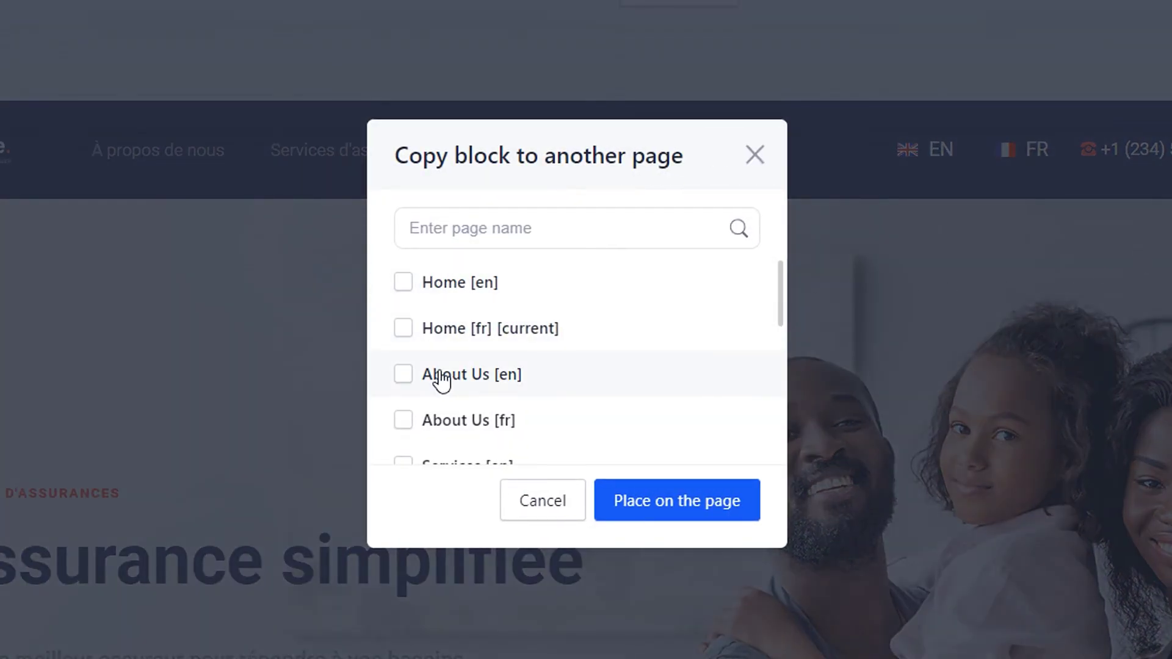
scroll(439, 381, "down", 3)
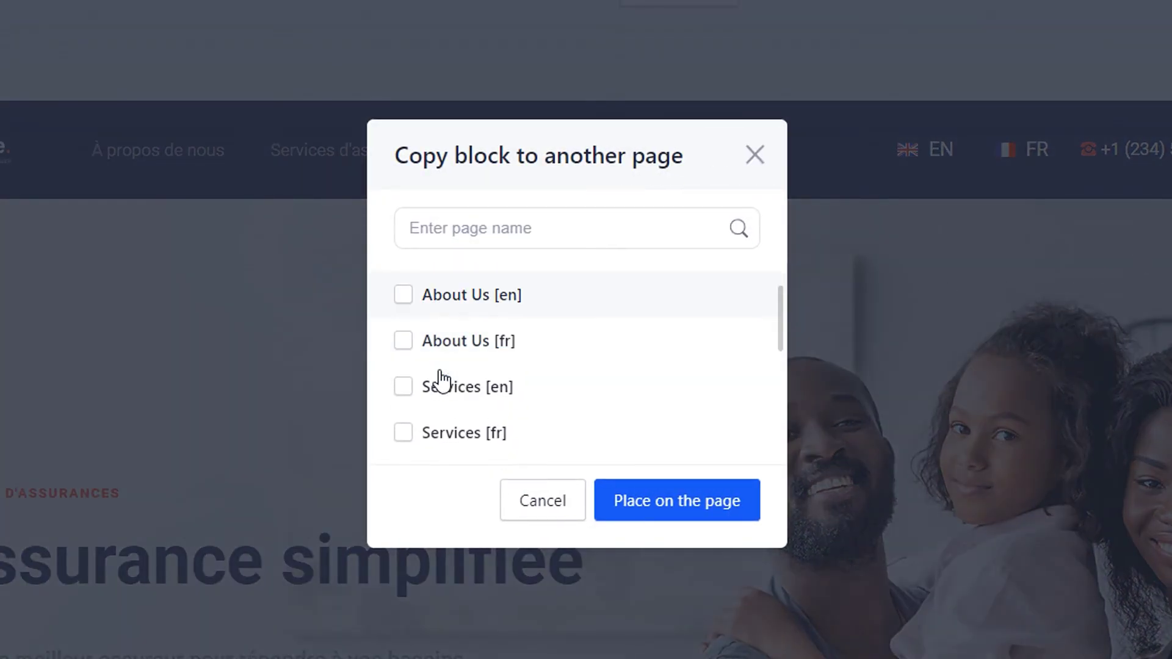
left_click(402, 283)
left_click(404, 373)
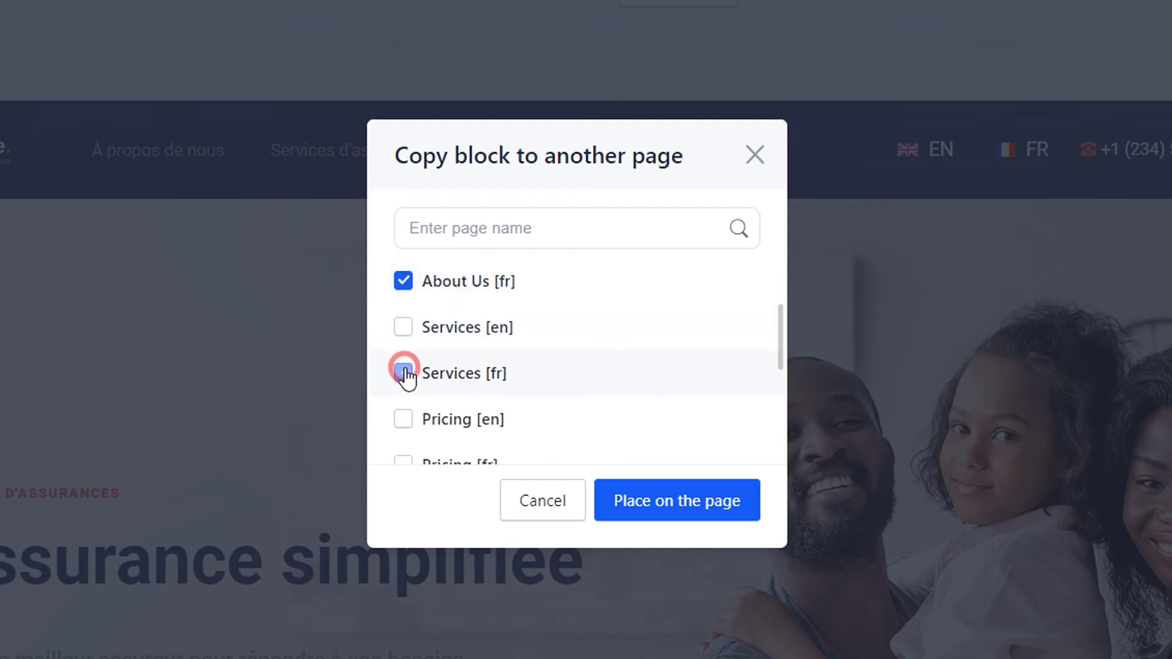
scroll(407, 373, "down", 3)
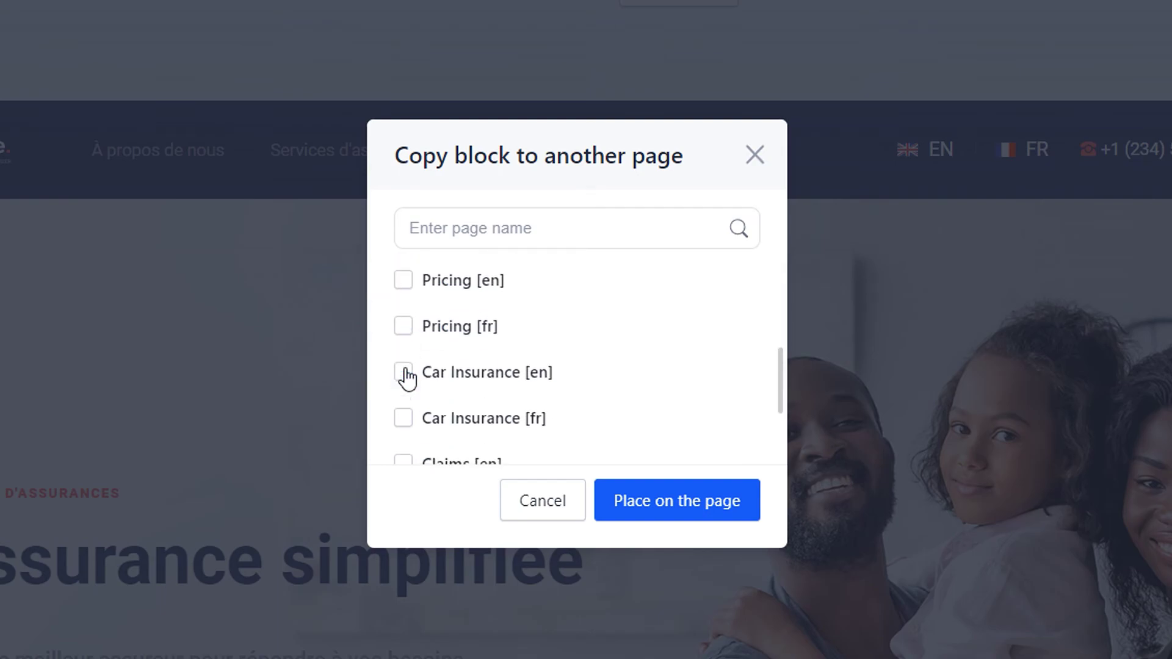
left_click(403, 327)
left_click(403, 420)
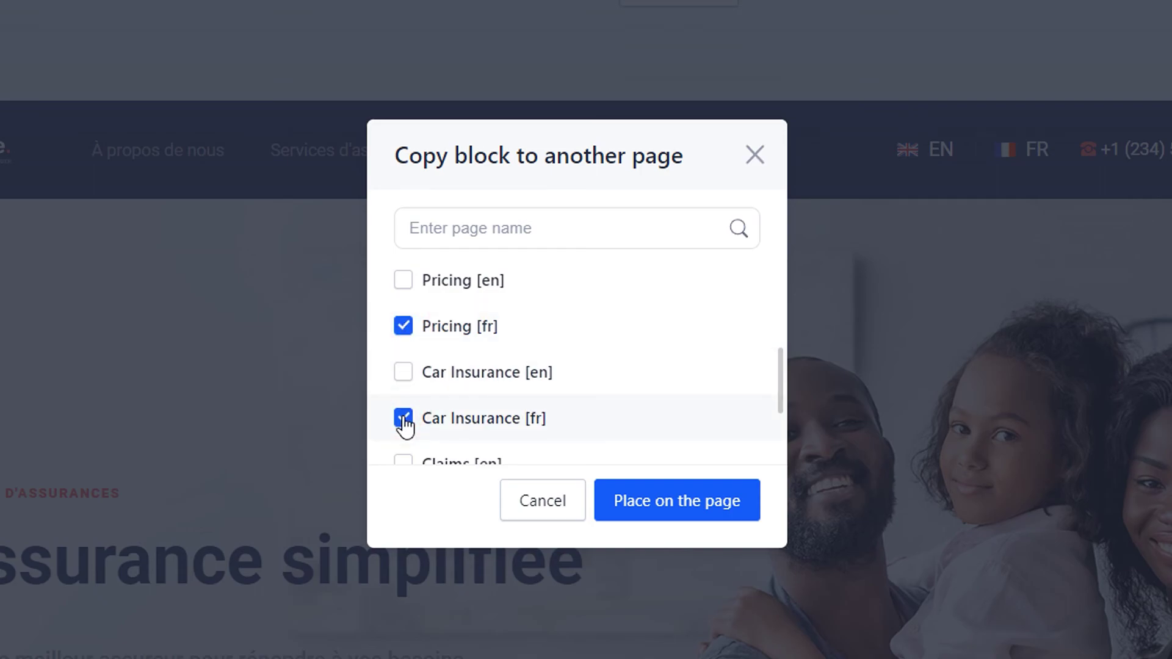
Add Claims [fr] and Contacts [fr], then place the header on the chosen pages
scroll(401, 421, "down", 3)
left_click(404, 371)
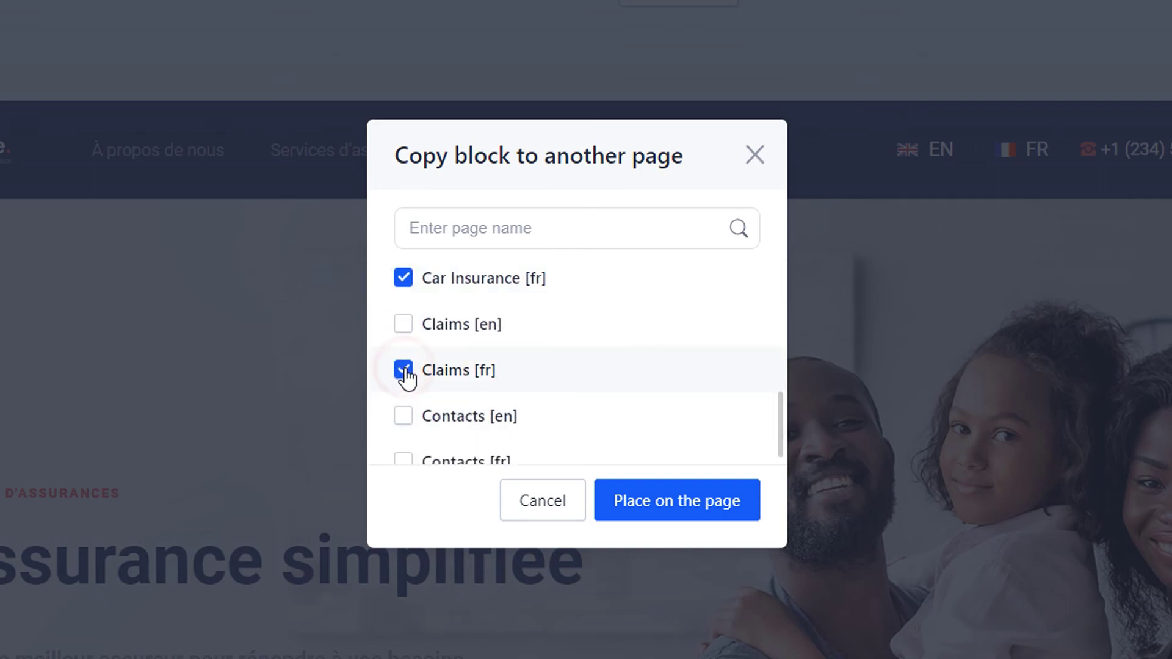
scroll(405, 376, "down", 1)
left_click(404, 442)
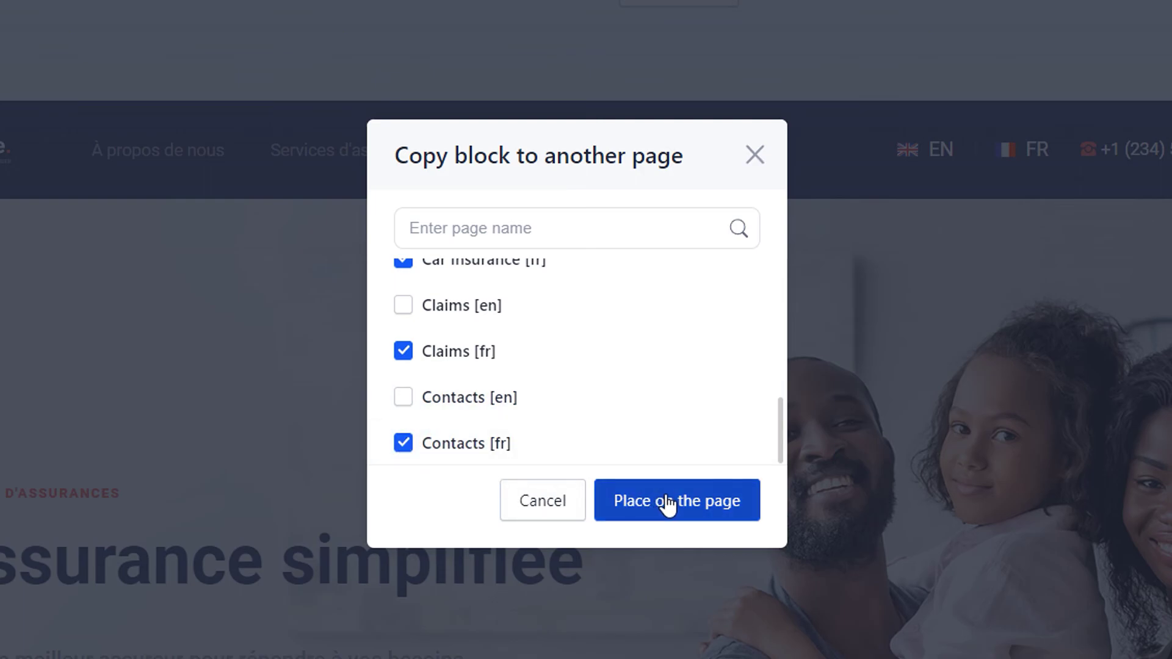
left_click(668, 506)
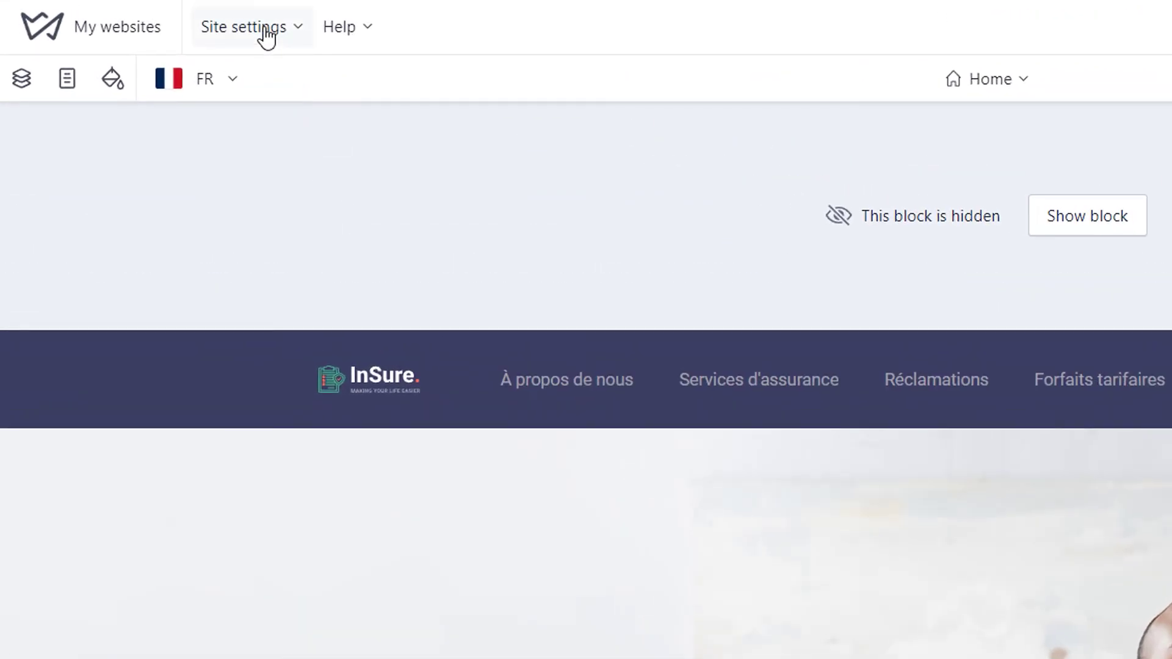
Switch French from Hidden to Visible in Site settings > Multilingual site
left_click(266, 32)
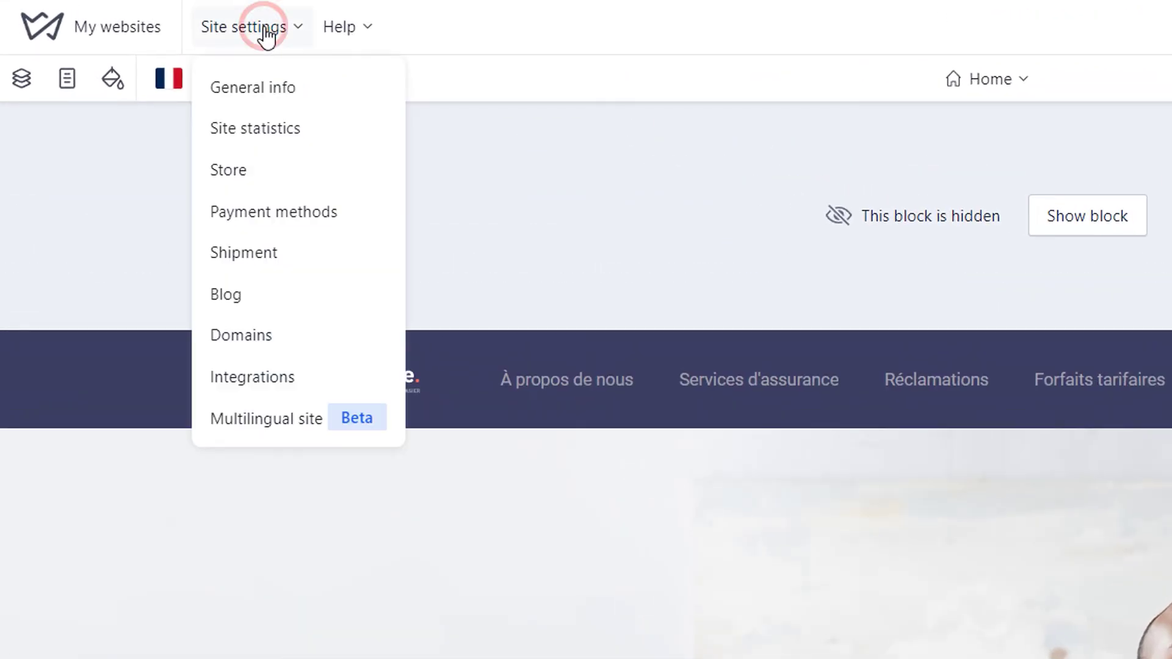
left_click(278, 421)
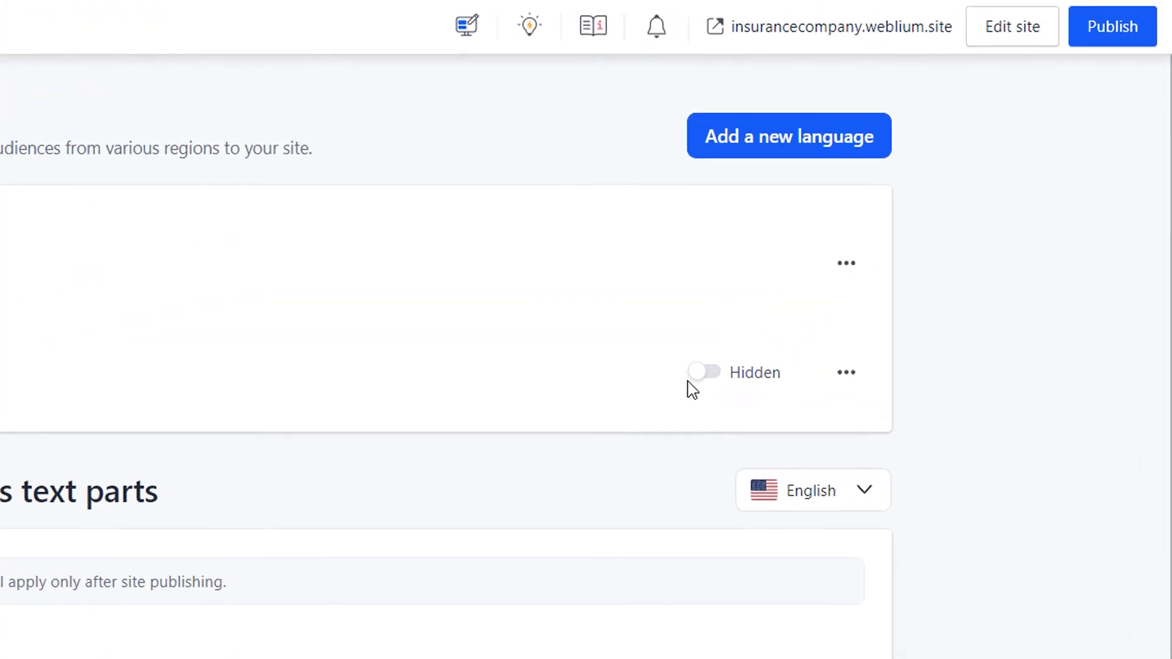
left_click(698, 374)
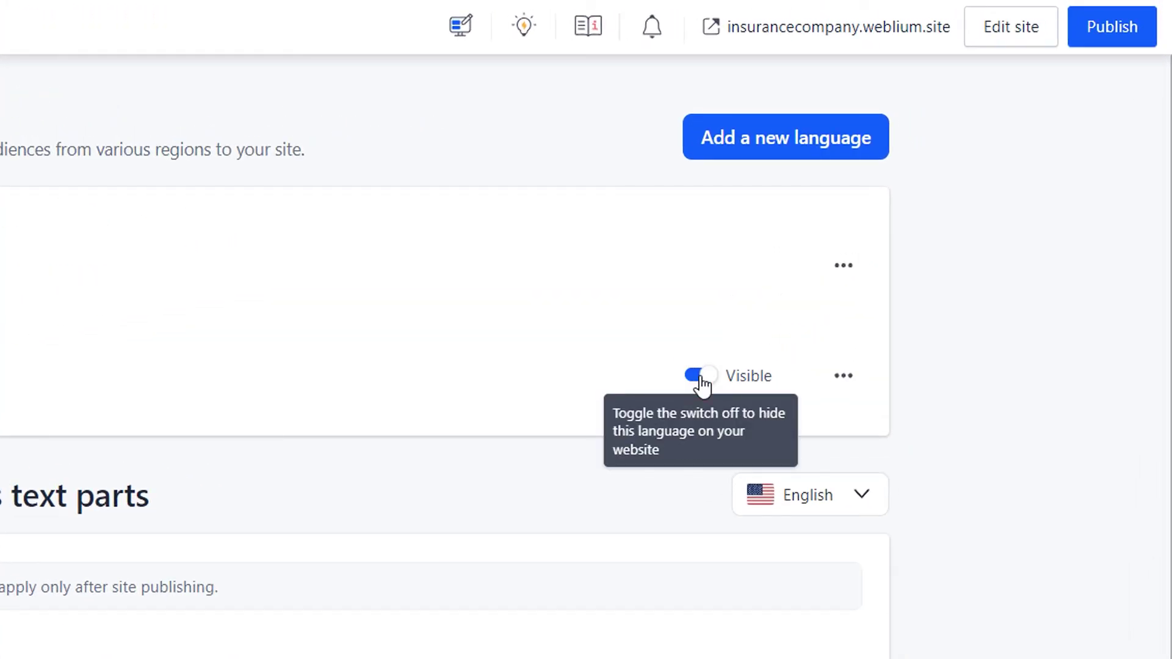